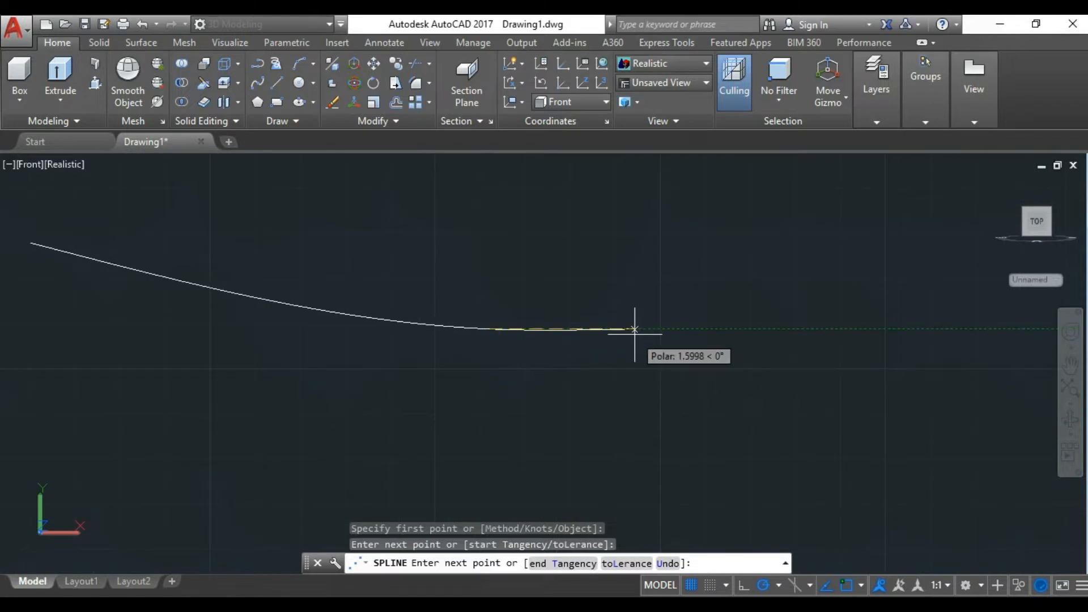
Step: Continue the spline through three more points in a gentle wave ending at about X 13.4, and finish it
{"action": "left_click", "coordinate": [648, 330]}
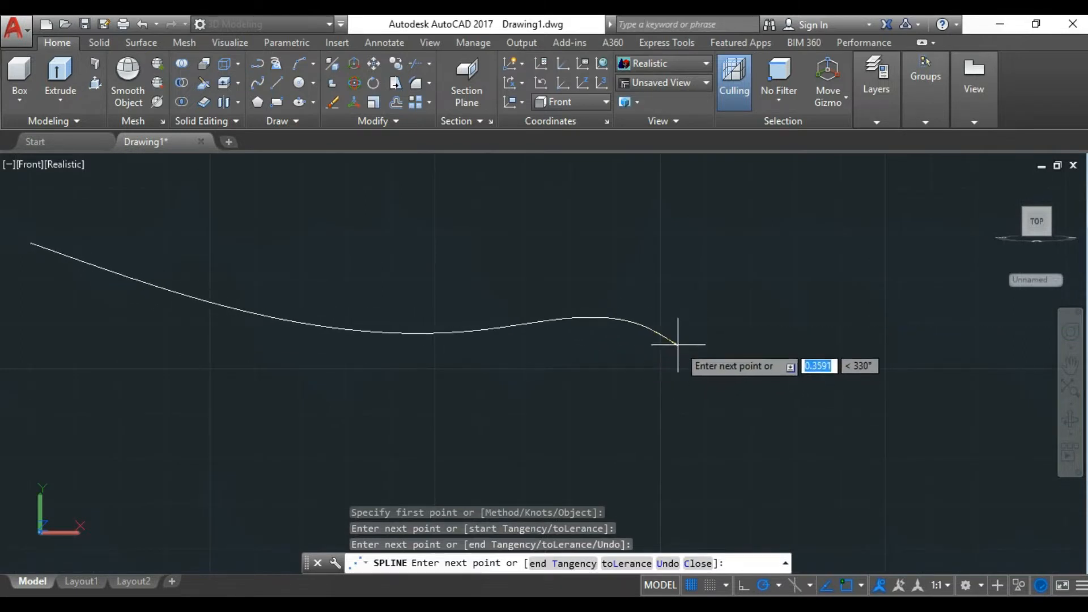
{"action": "scroll", "coordinate": [697, 340], "scroll_direction": "down", "scroll_amount": 2}
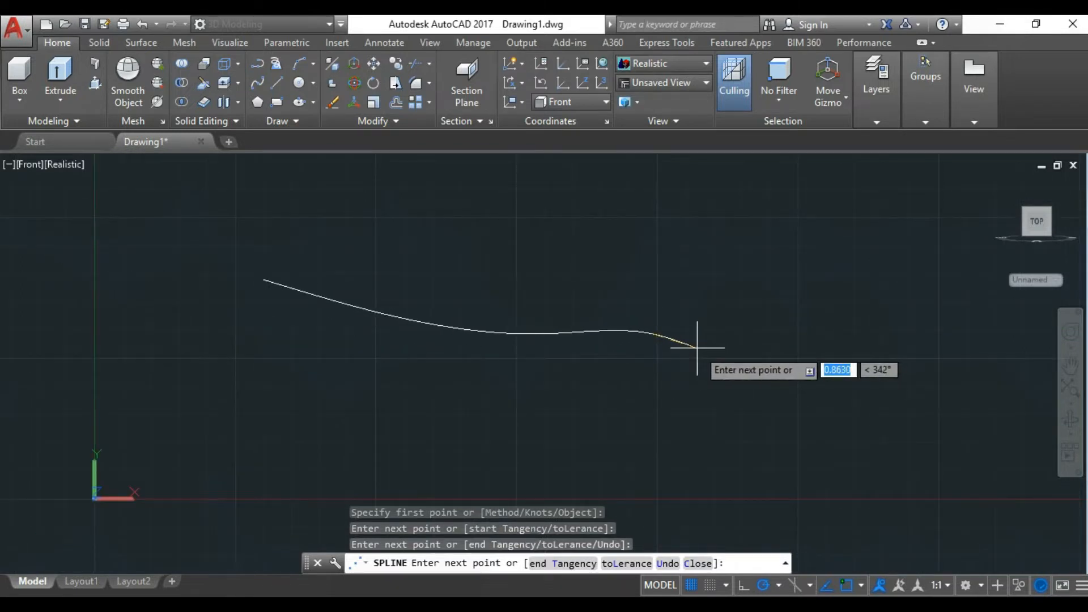
{"action": "left_click", "coordinate": [699, 344]}
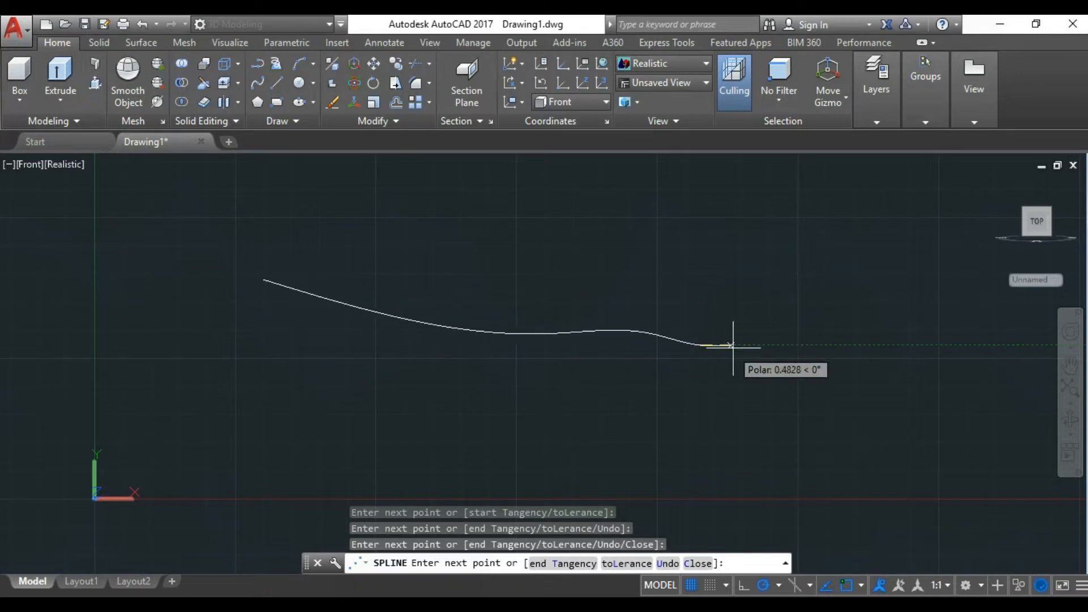
{"action": "scroll", "coordinate": [784, 345], "scroll_direction": "up", "scroll_amount": 3}
{"action": "left_click", "coordinate": [783, 338]}
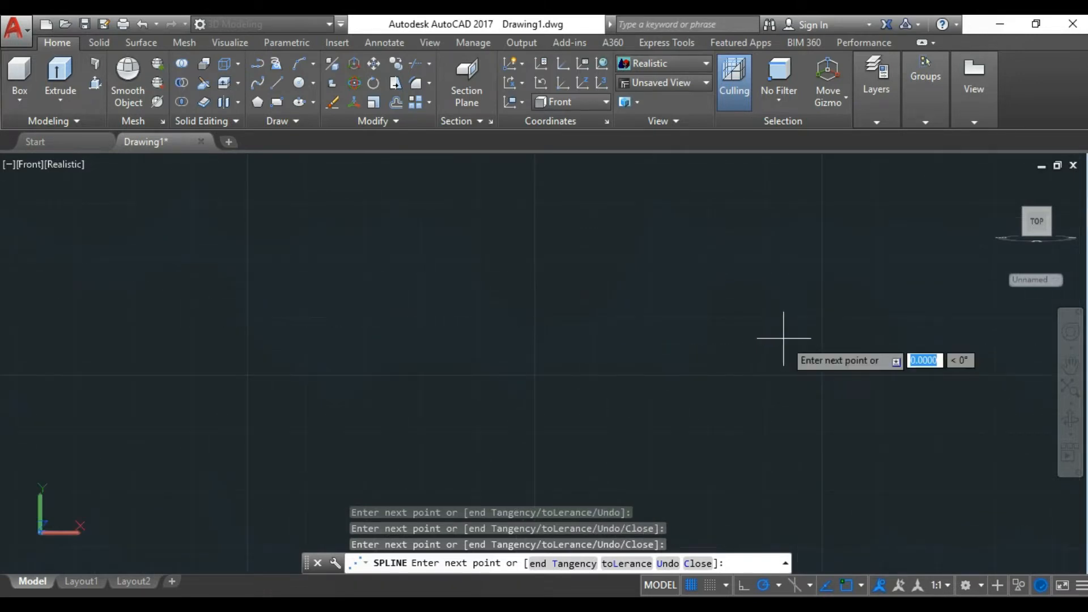
{"action": "scroll", "coordinate": [777, 340], "scroll_direction": "down", "scroll_amount": 3}
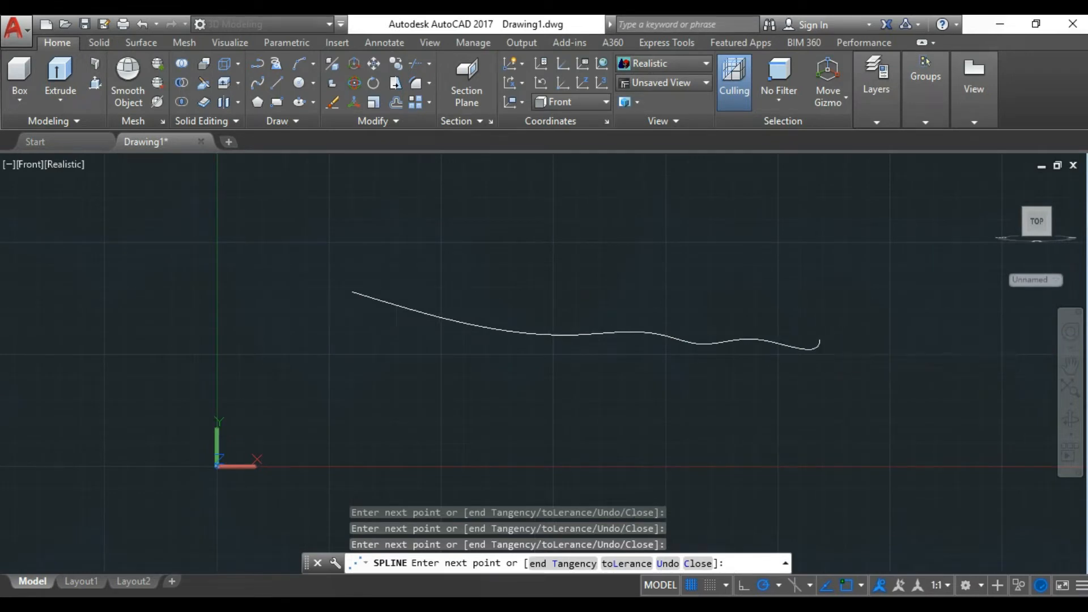
{"action": "key", "text": "Return"}
Step: Draw a 3-unit horizontal line outward from the wavy end of the spline
{"action": "type", "text": "l"}
{"action": "key", "text": "Return"}
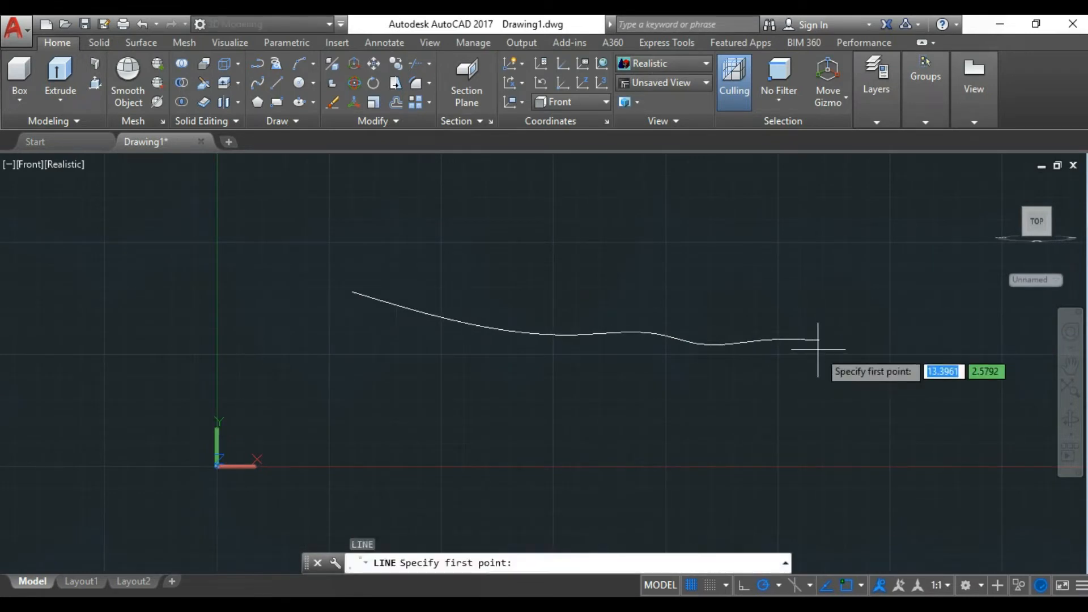
{"action": "left_click", "coordinate": [819, 340]}
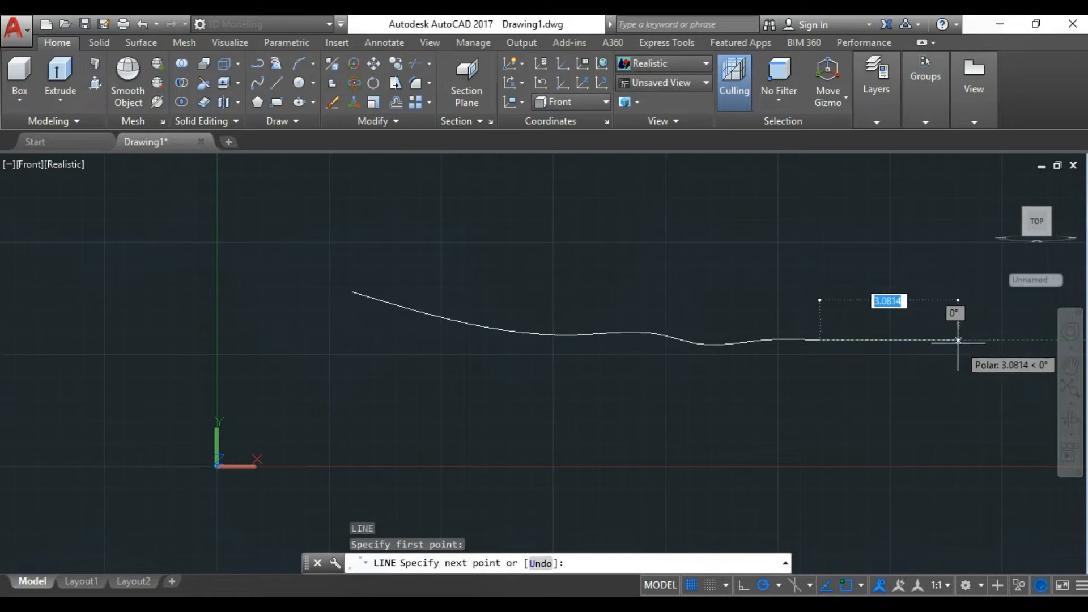
{"action": "type", "text": "3"}
{"action": "key", "text": "Return"}
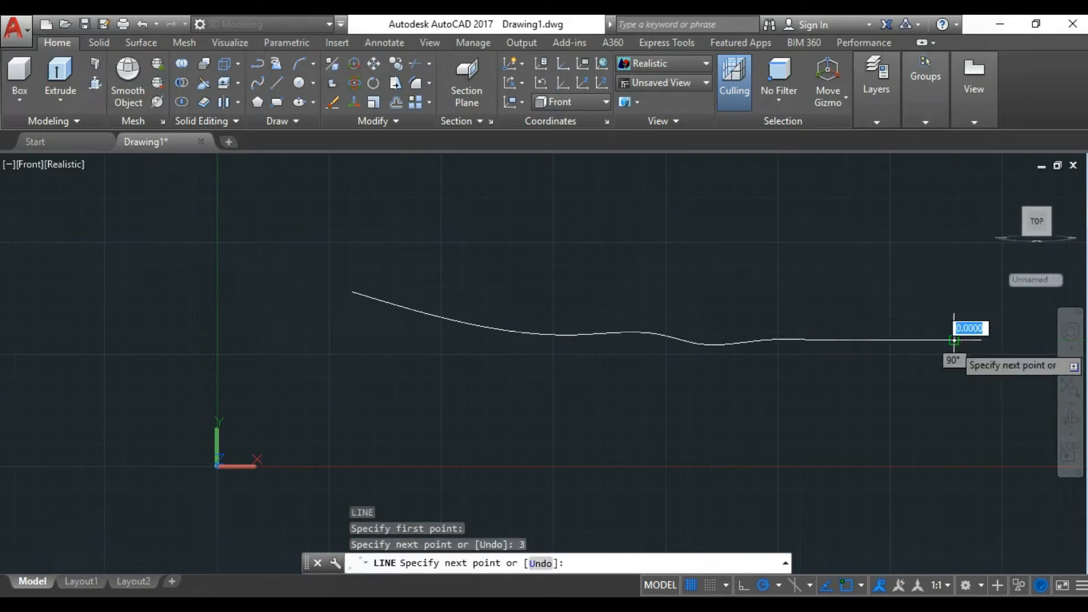
{"action": "key", "text": "Return"}
Step: Join the spline and the straight line into one curve
{"action": "scroll", "coordinate": [801, 389], "scroll_direction": "down", "scroll_amount": 4}
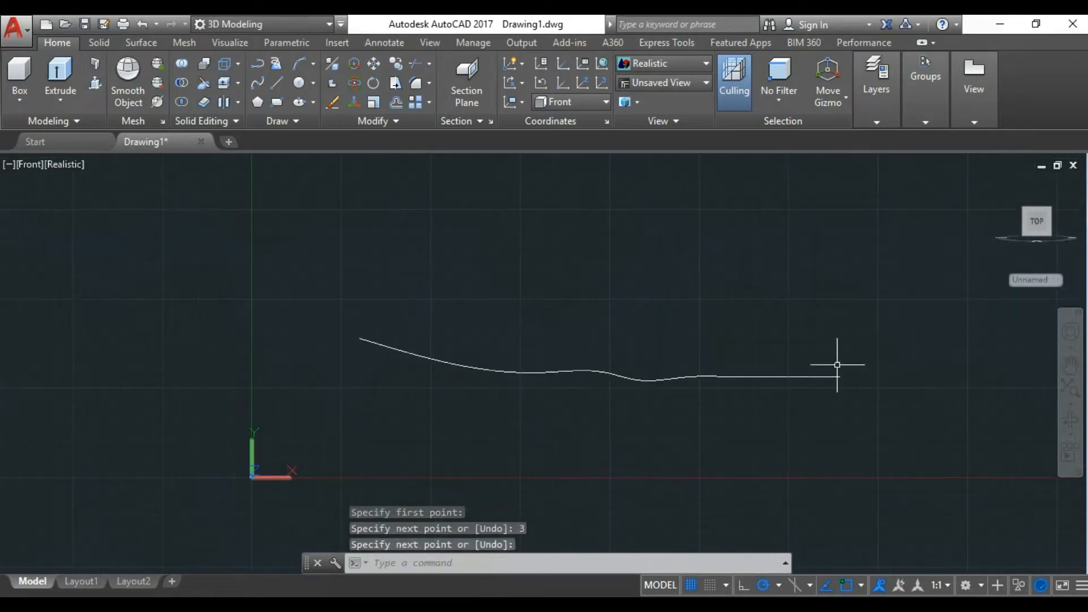
{"action": "key", "text": "Return"}
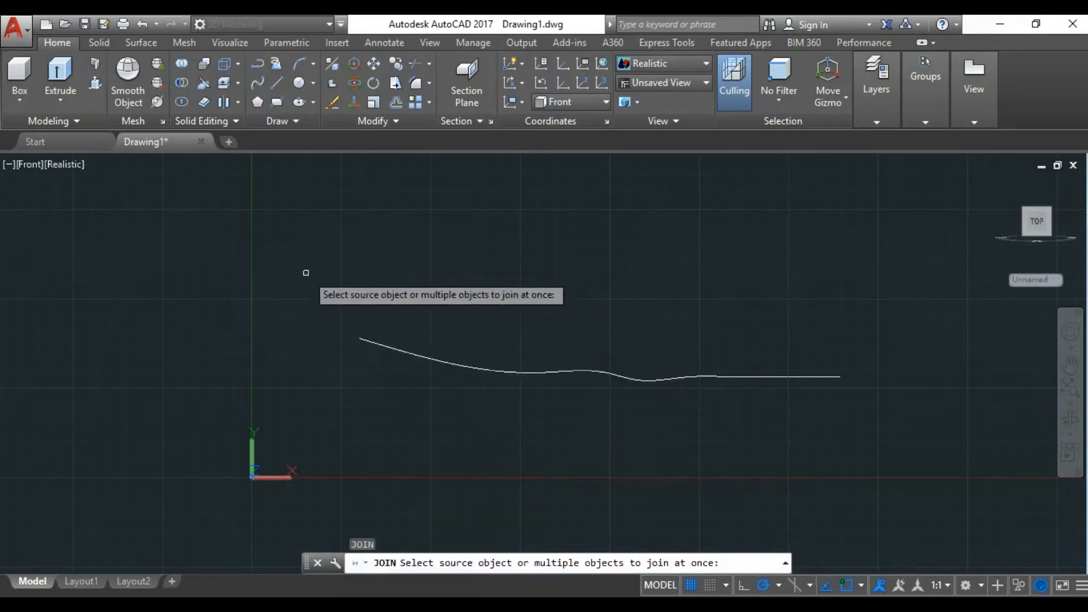
{"action": "left_click", "coordinate": [306, 272]}
{"action": "left_click", "coordinate": [920, 417]}
{"action": "key", "text": "Return"}
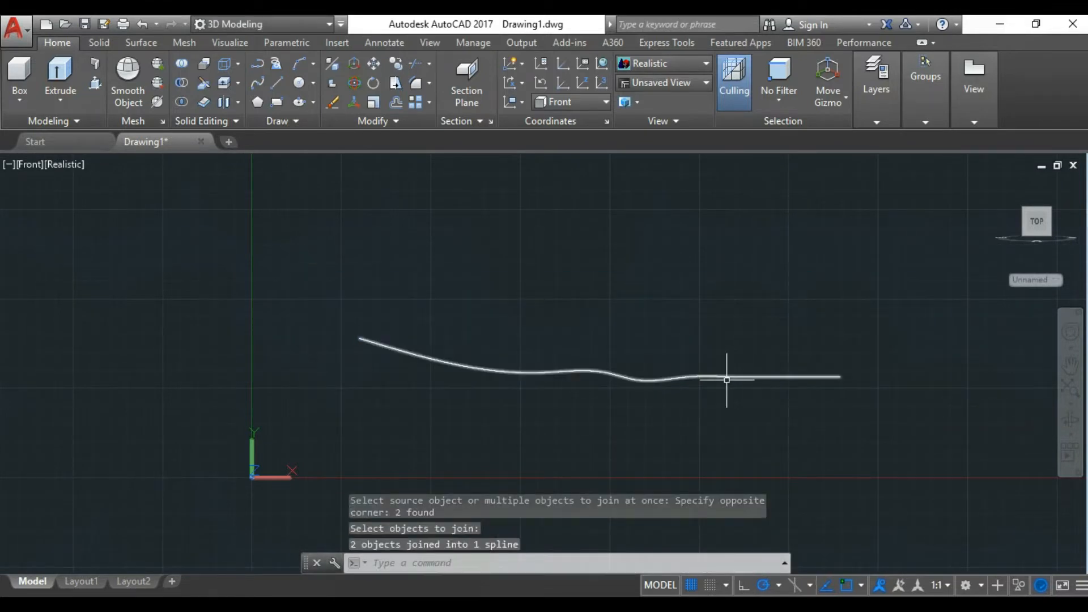
Step: Offset the joined curve upward by 0.5 using a through point
{"action": "type", "text": "o"}
{"action": "key", "text": "Return"}
{"action": "key", "text": "Return"}
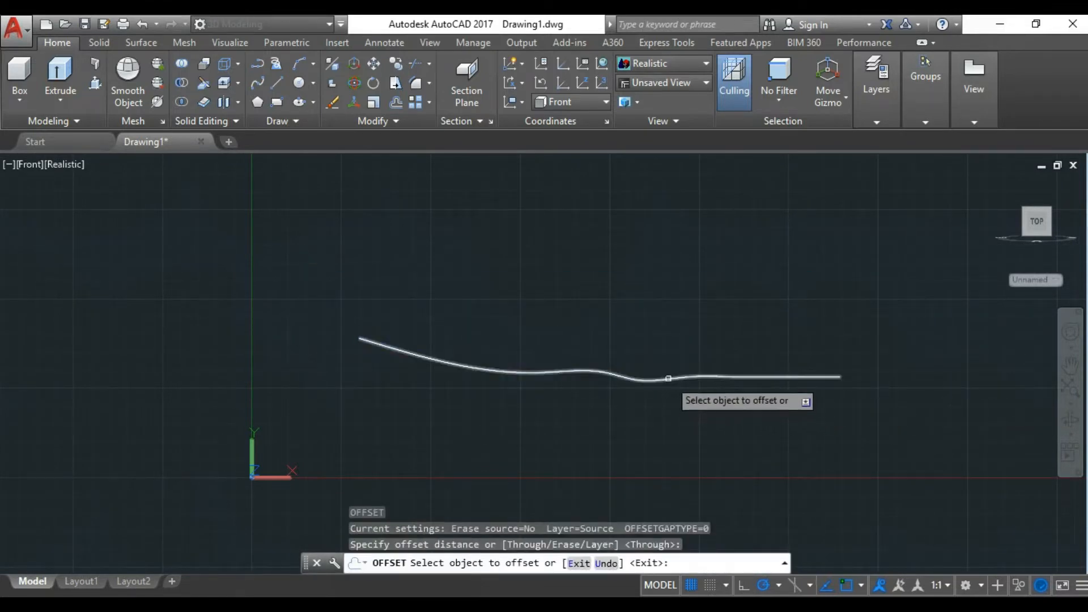
{"action": "left_click", "coordinate": [669, 378]}
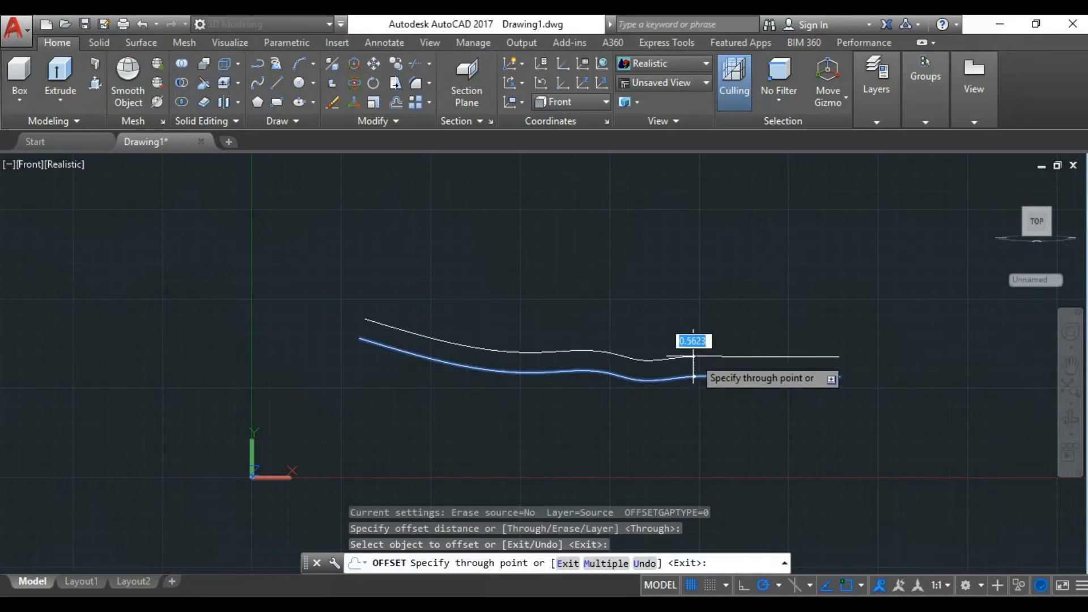
{"action": "type", "text": ".5"}
{"action": "key", "text": "Return"}
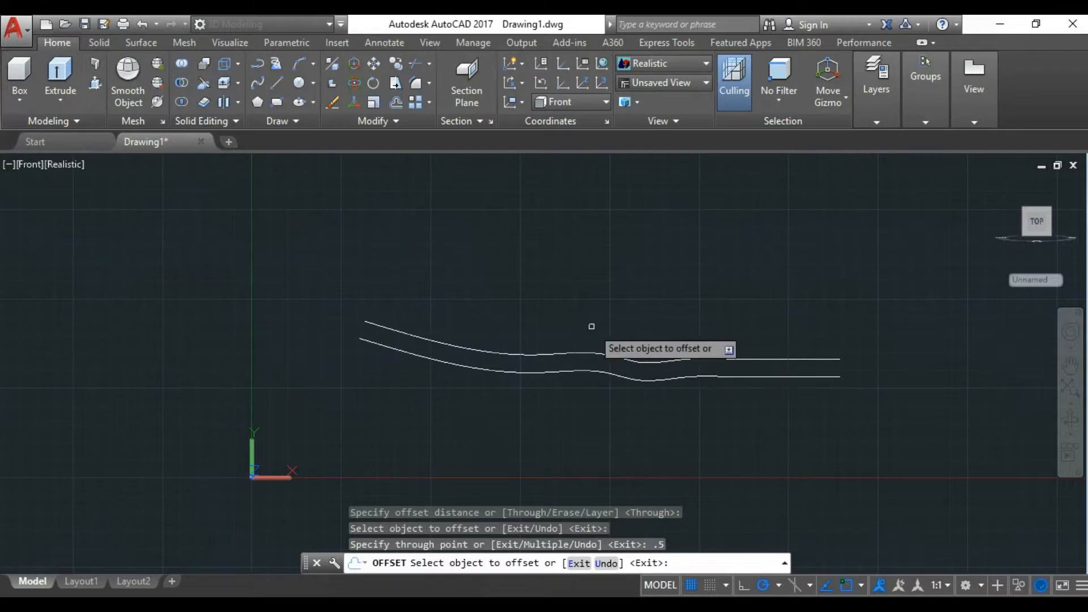
{"action": "key", "text": "Escape"}
Step: Close the sloped outer end of the two curves with an outward-bulging Start, End, Direction arc from the upper endpoint to the lower one
{"action": "scroll", "coordinate": [414, 303], "scroll_direction": "up", "scroll_amount": 2}
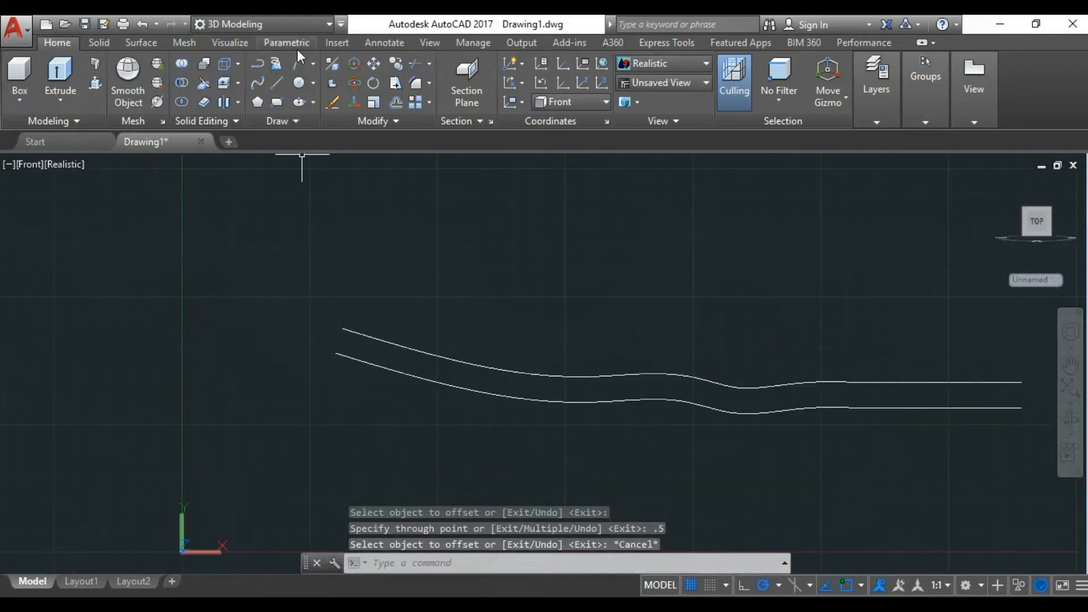
{"action": "left_click", "coordinate": [315, 62]}
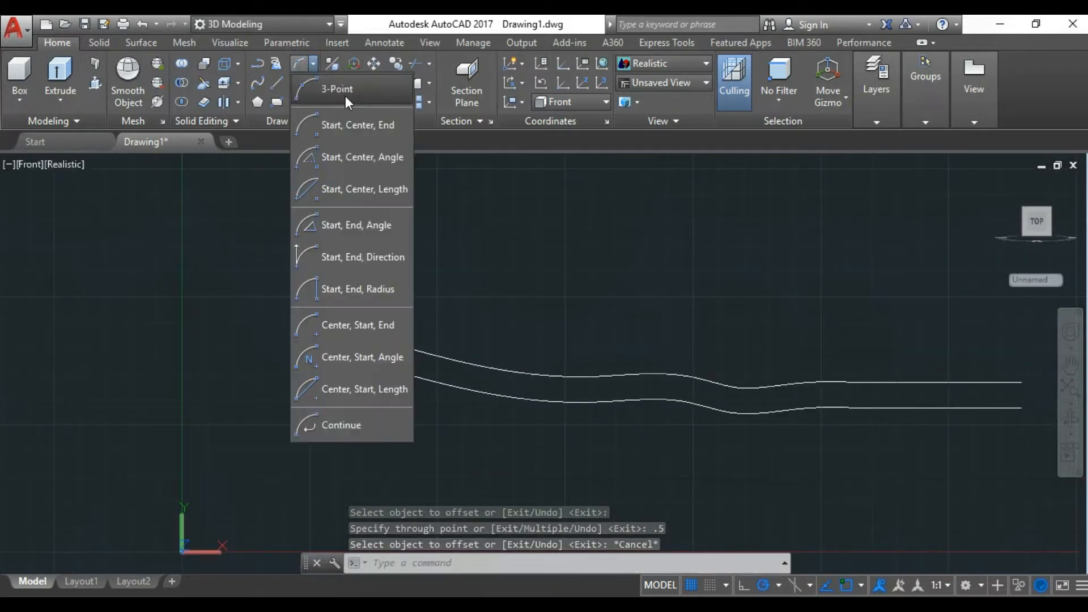
{"action": "left_click", "coordinate": [335, 257]}
{"action": "scroll", "coordinate": [353, 363], "scroll_direction": "up", "scroll_amount": 3}
{"action": "left_click", "coordinate": [332, 292]}
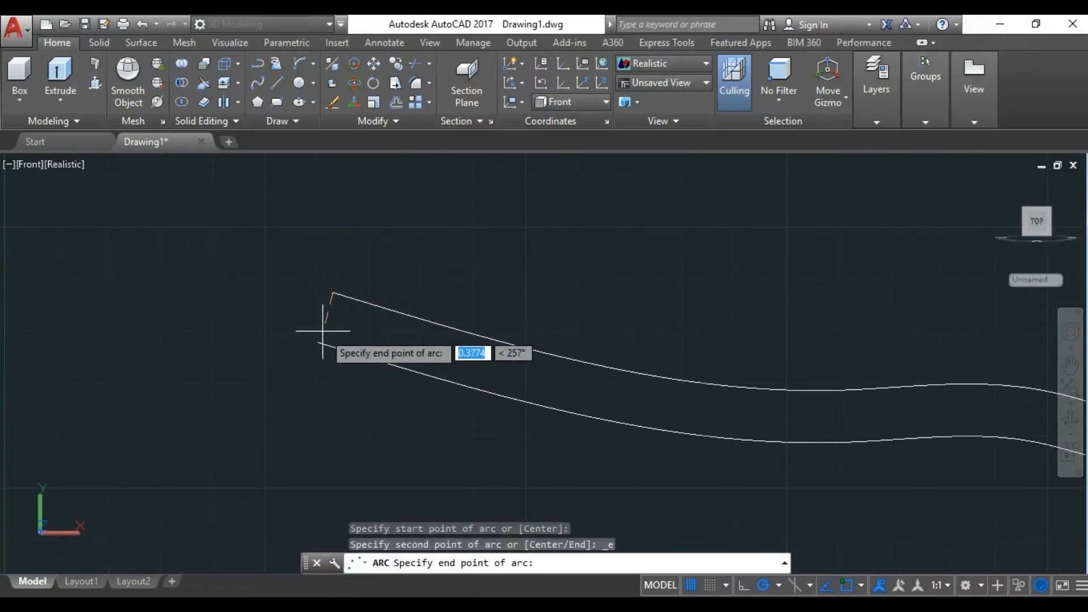
{"action": "left_click", "coordinate": [318, 342]}
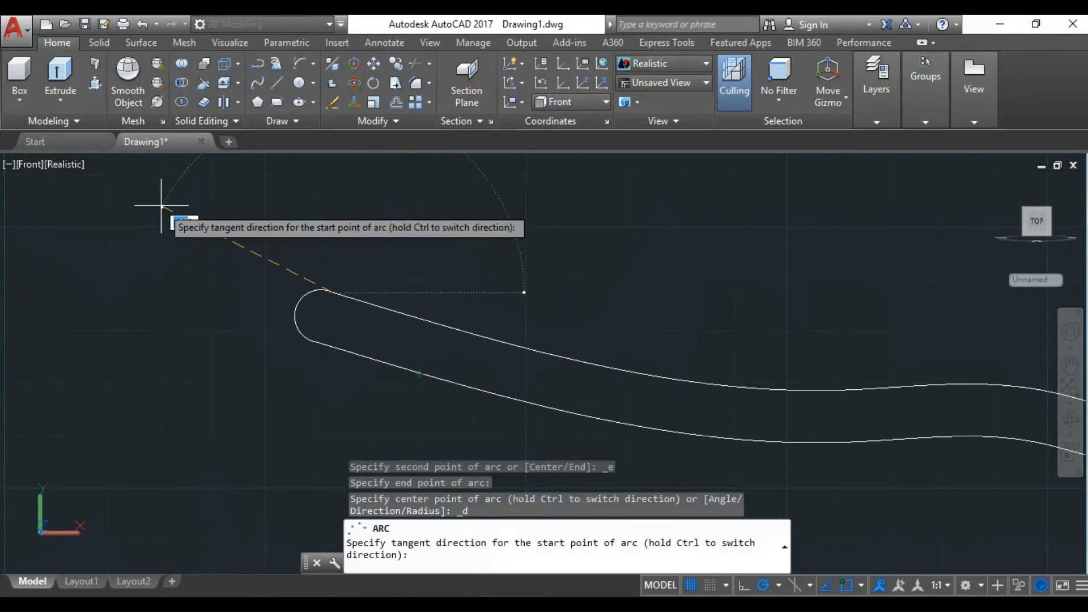
{"action": "left_click", "coordinate": [229, 288]}
{"action": "scroll", "coordinate": [228, 288], "scroll_direction": "down", "scroll_amount": 3}
Step: Close the straight end of the profile with a vertical line between the endpoints of the two curves
{"action": "scroll", "coordinate": [821, 329], "scroll_direction": "up", "scroll_amount": 5}
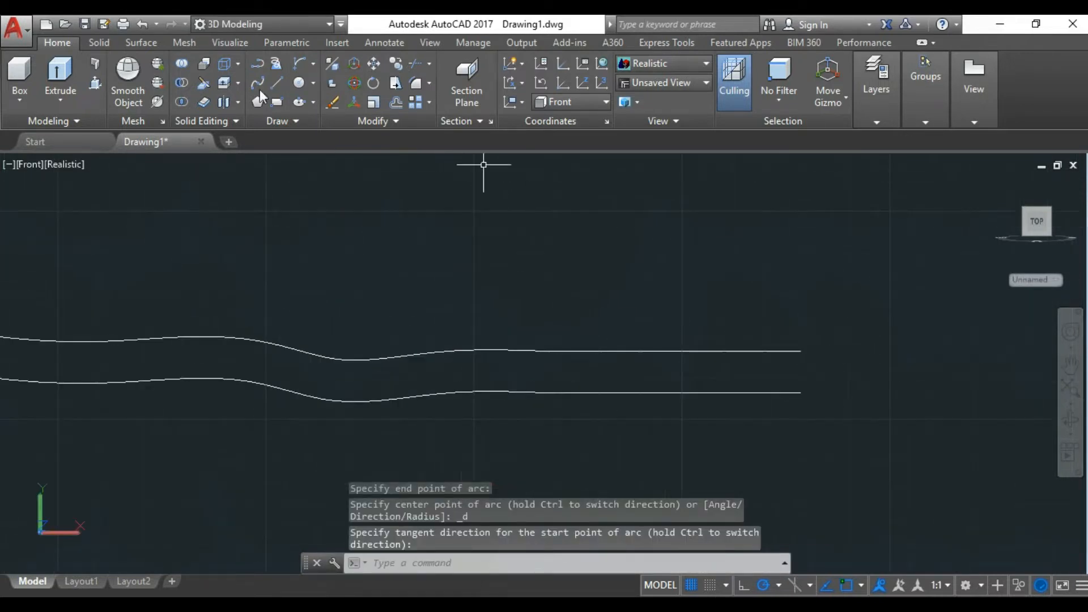
{"action": "left_click", "coordinate": [278, 86]}
{"action": "scroll", "coordinate": [801, 392], "scroll_direction": "up", "scroll_amount": 2}
{"action": "left_click", "coordinate": [801, 392]}
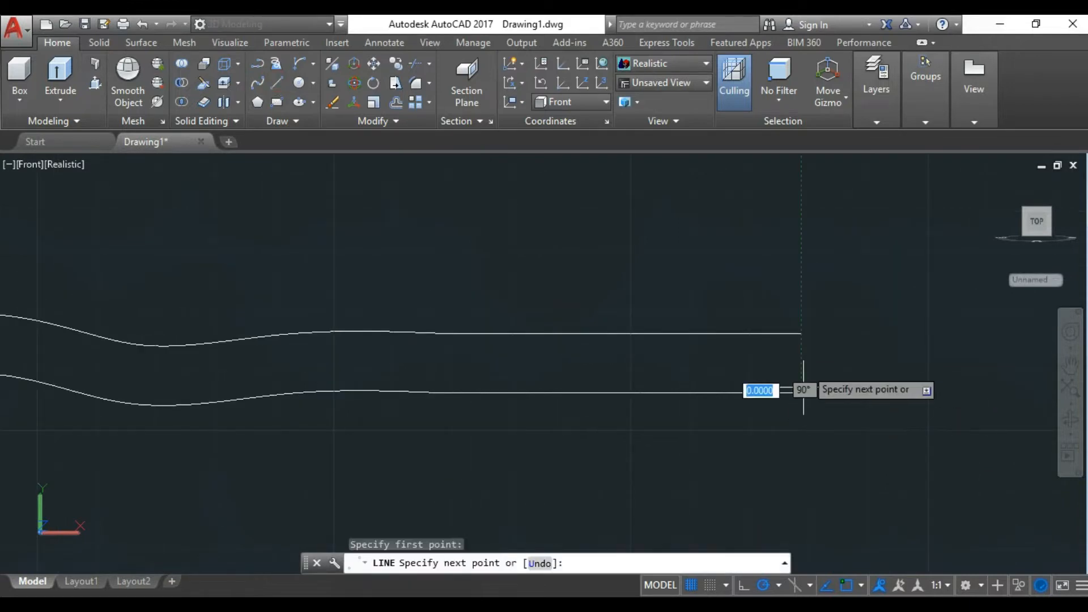
{"action": "left_click", "coordinate": [801, 334]}
{"action": "key", "text": "Return"}
Step: Convert the entire closed profile into a region
{"action": "scroll", "coordinate": [765, 397], "scroll_direction": "down", "scroll_amount": 3}
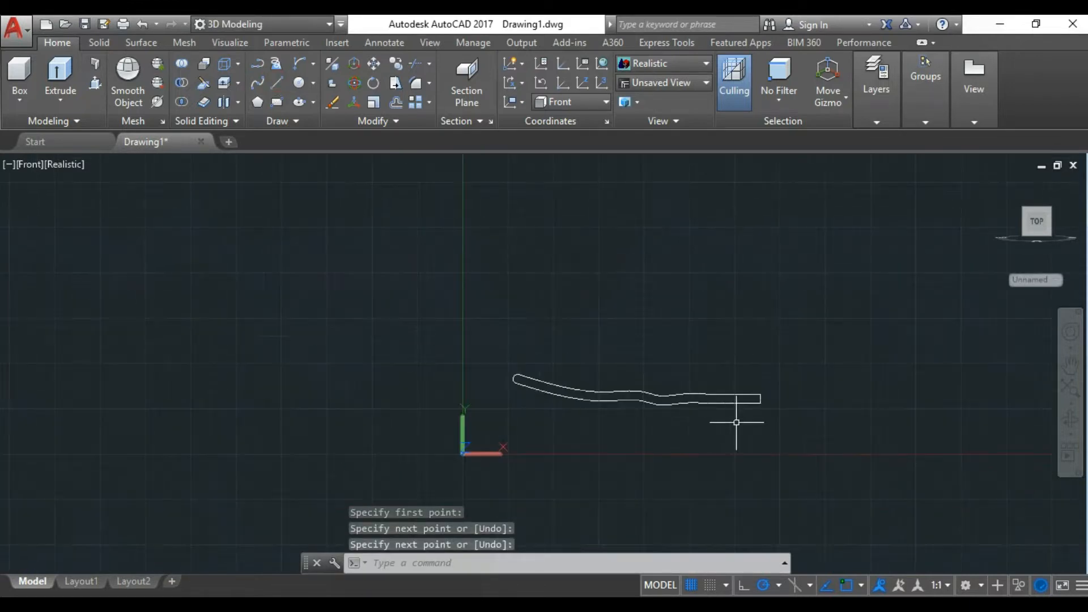
{"action": "key", "text": "Return"}
{"action": "left_click", "coordinate": [444, 321]}
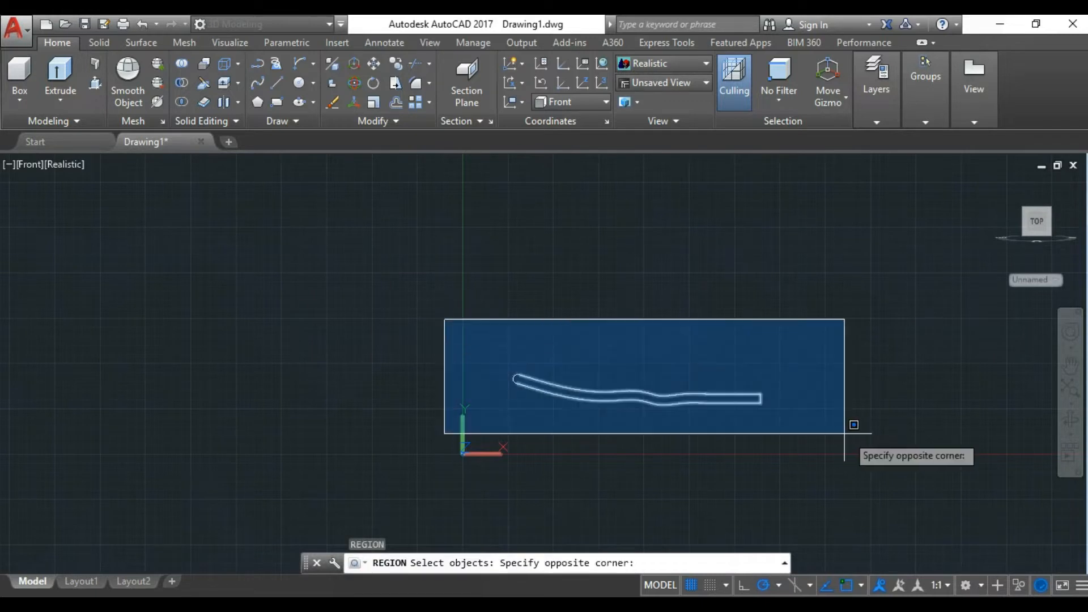
{"action": "left_click", "coordinate": [847, 432]}
{"action": "key", "text": "Return"}
Step: Revolve the region 360° about a vertical axis through its straight end to form the plate
{"action": "scroll", "coordinate": [784, 408], "scroll_direction": "up", "scroll_amount": 5}
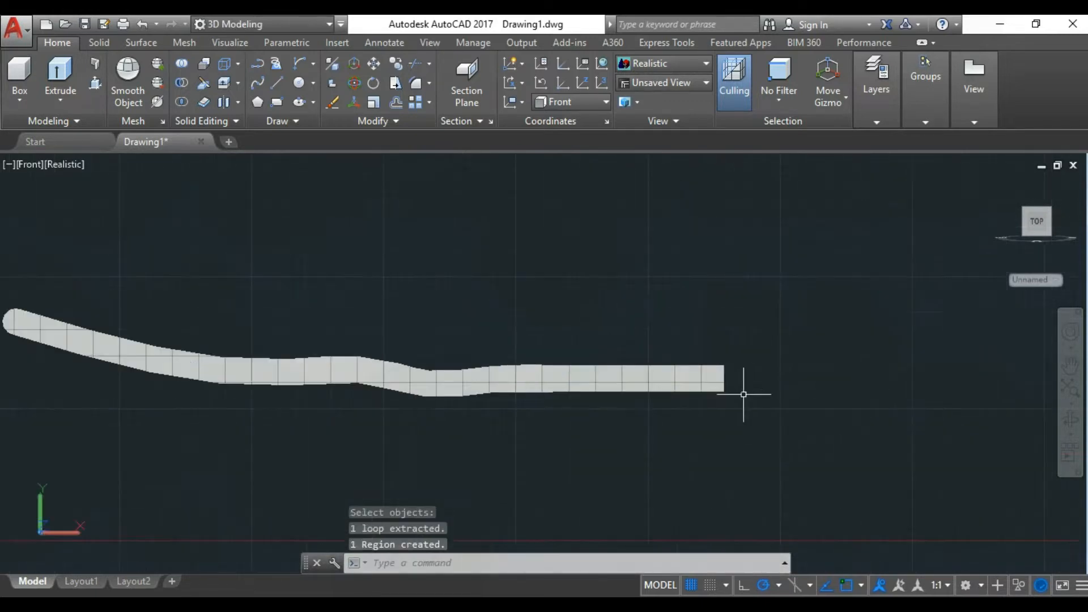
{"action": "type", "text": "rev"}
{"action": "key", "text": "Return"}
{"action": "left_click", "coordinate": [721, 390]}
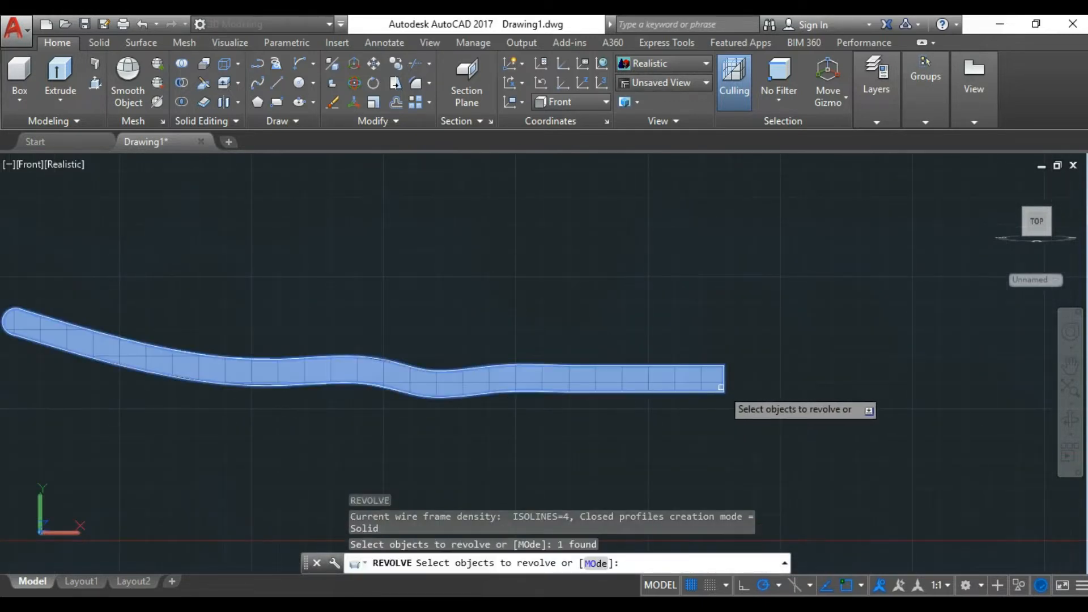
{"action": "scroll", "coordinate": [752, 400], "scroll_direction": "up", "scroll_amount": 3}
{"action": "key", "text": "Return"}
{"action": "left_click", "coordinate": [726, 443]}
{"action": "scroll", "coordinate": [725, 443], "scroll_direction": "down", "scroll_amount": 3}
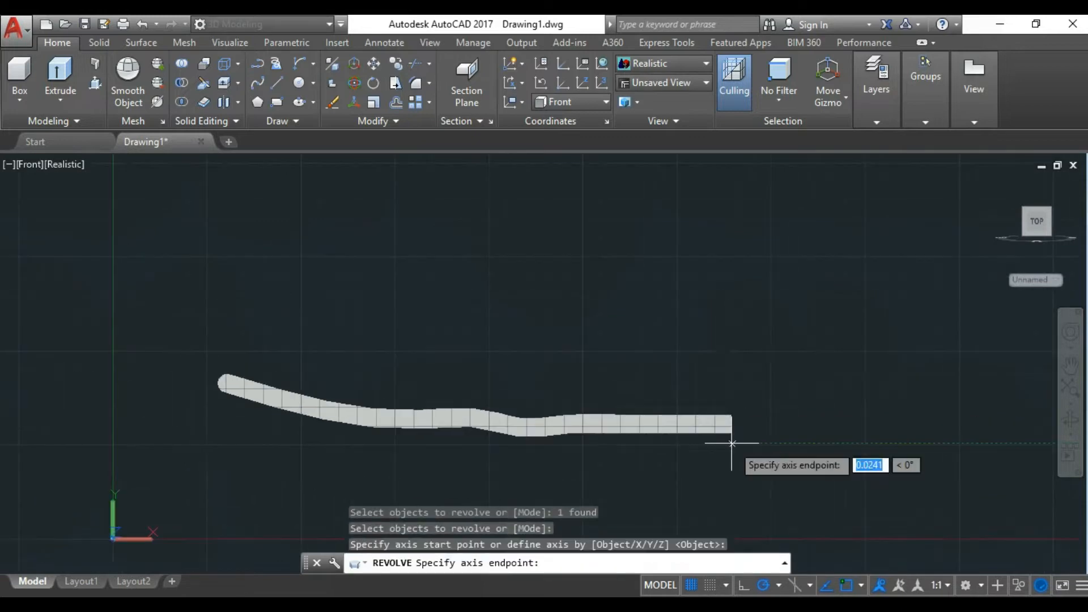
{"action": "left_click", "coordinate": [717, 250]}
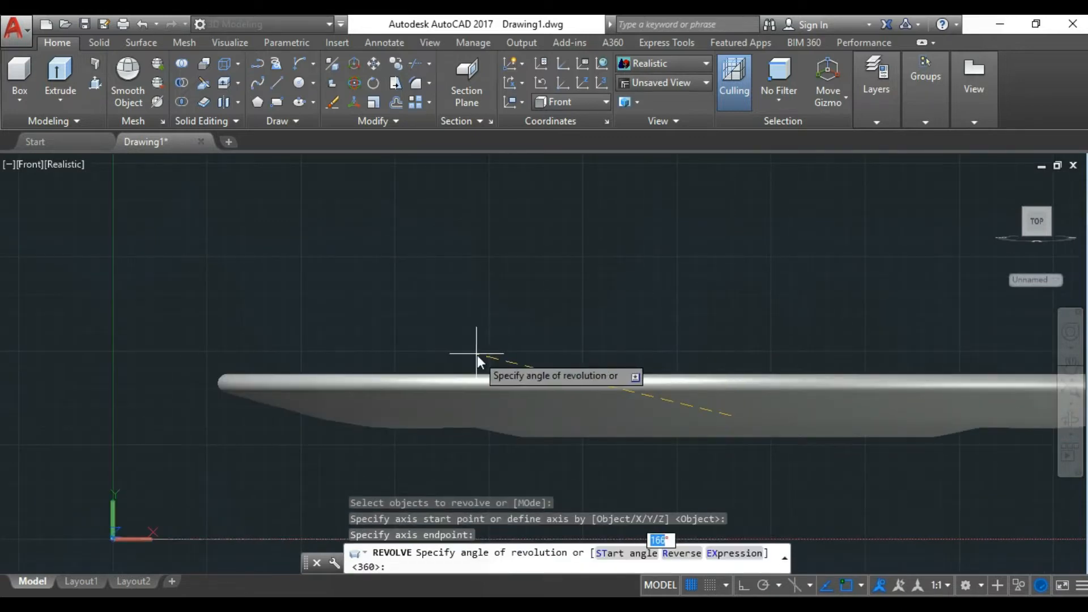
{"action": "key", "text": "Return"}
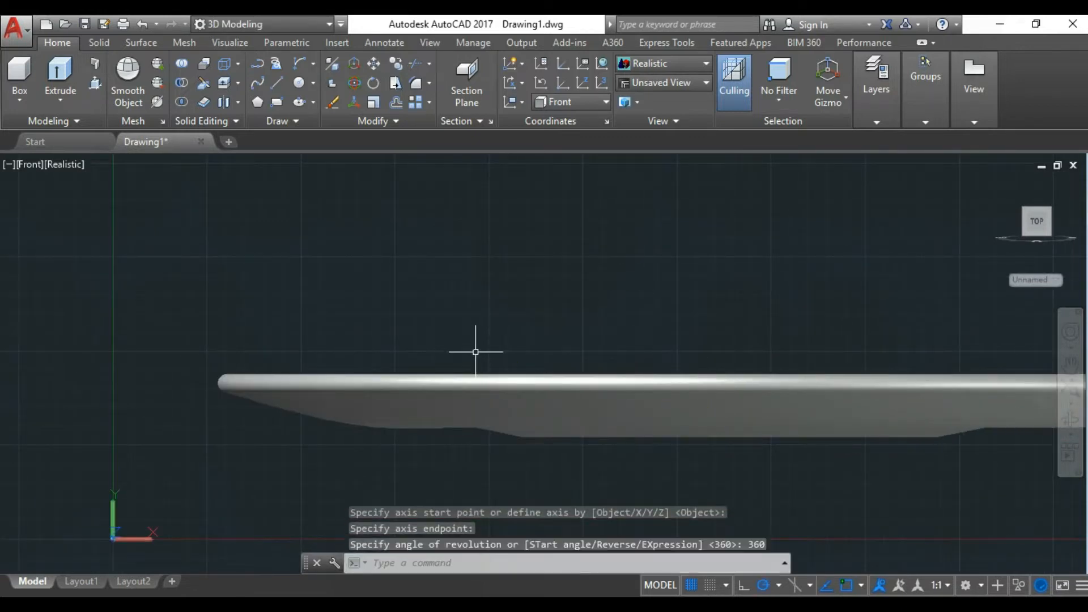
Step: Inspect the revolved plate from an angle and switch the viewport to the Top view
{"action": "scroll", "coordinate": [510, 363], "scroll_direction": "down", "scroll_amount": 2}
{"action": "left_click", "coordinate": [1070, 420]}
{"action": "left_click_drag", "start_coordinate": [902, 384], "coordinate": [392, 279]}
{"action": "key", "text": "Escape"}
{"action": "left_click", "coordinate": [61, 165]}
{"action": "left_click", "coordinate": [90, 204]}
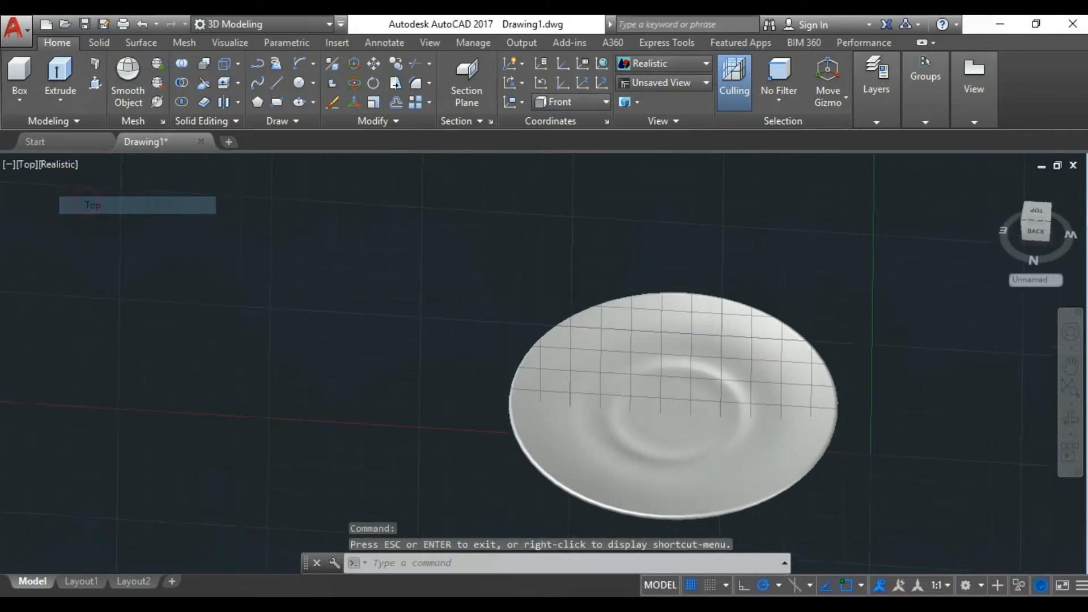
{"action": "scroll", "coordinate": [676, 292], "scroll_direction": "up", "scroll_amount": 2}
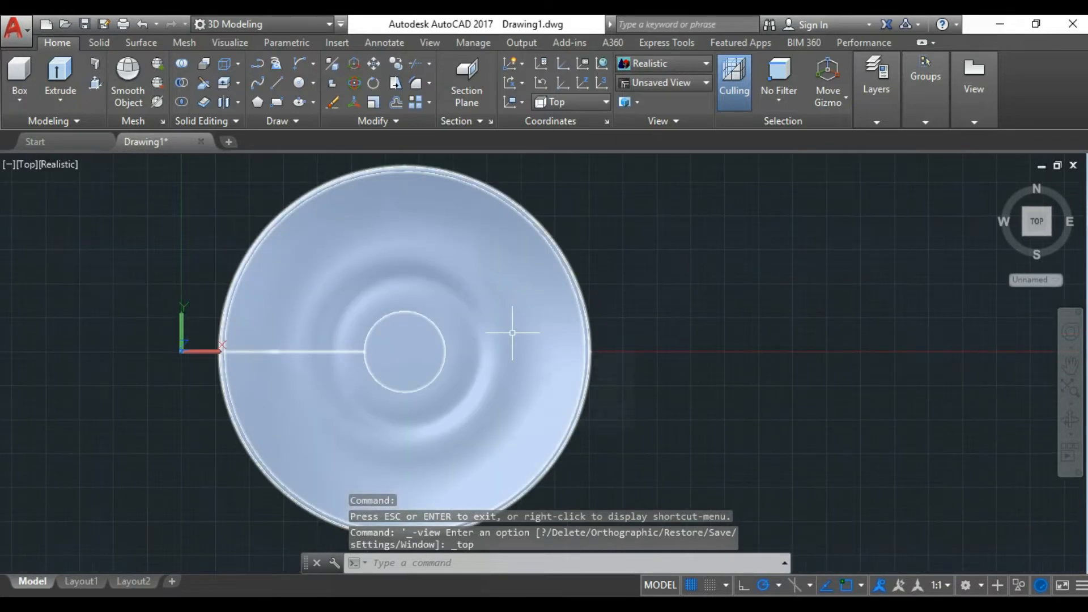
Step: Explode the plate solid into its separate surfaces
{"action": "type", "text": "EX"}
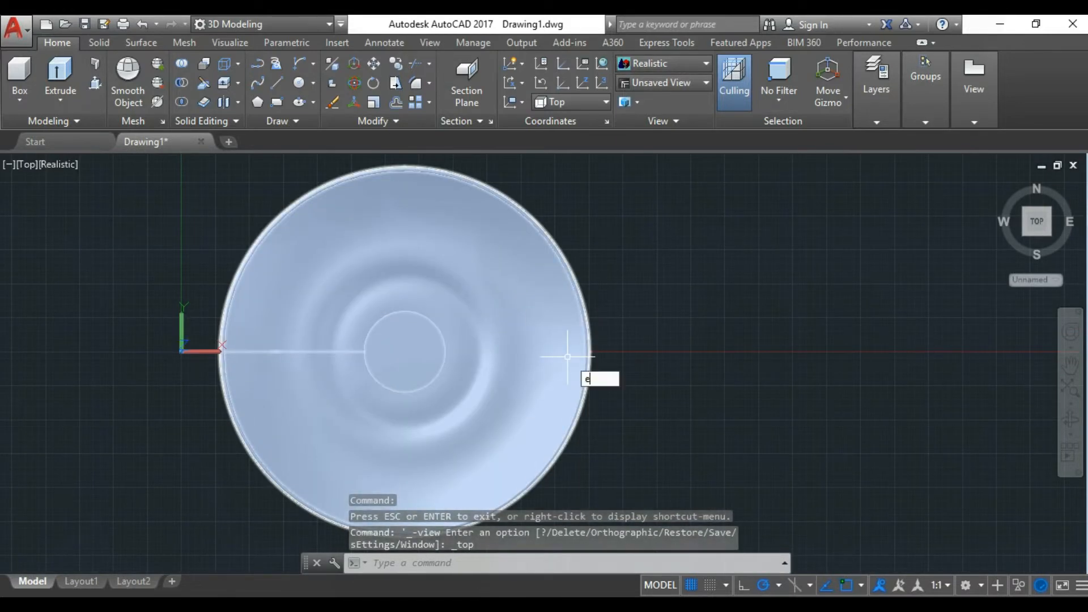
{"action": "left_click", "coordinate": [620, 423]}
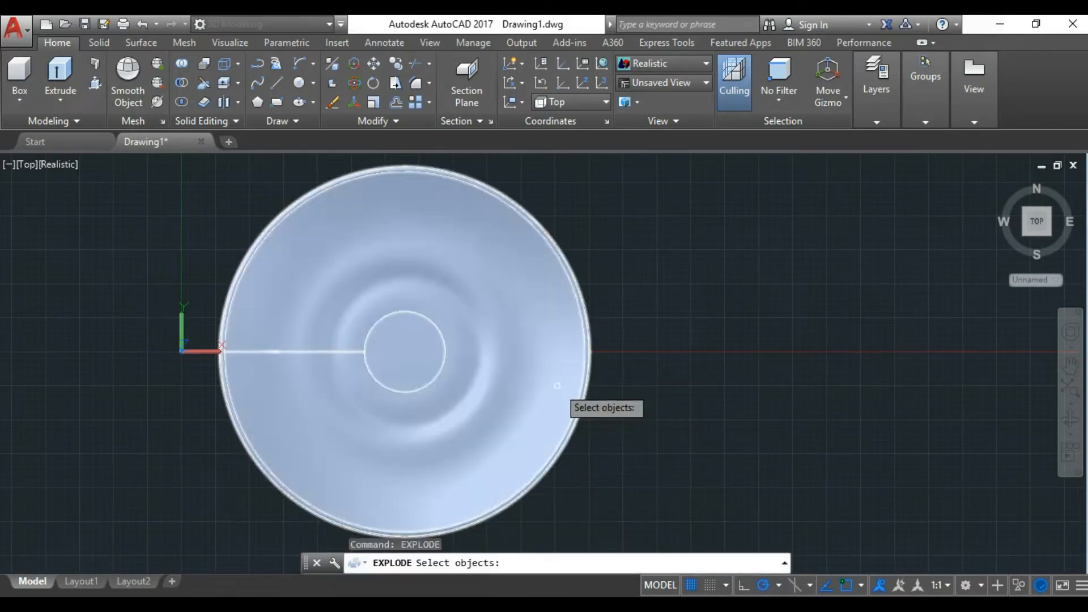
{"action": "left_click", "coordinate": [557, 384]}
{"action": "key", "text": "Return"}
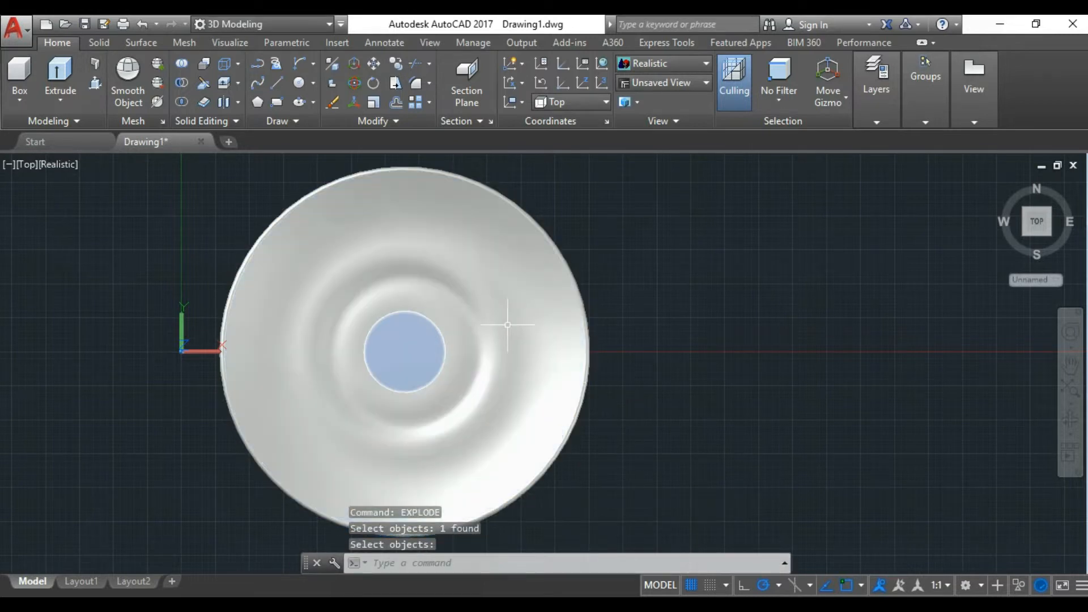
Step: Open the Materials Browser and show the Favorites material library
{"action": "scroll", "coordinate": [722, 381], "scroll_direction": "down", "scroll_amount": 2}
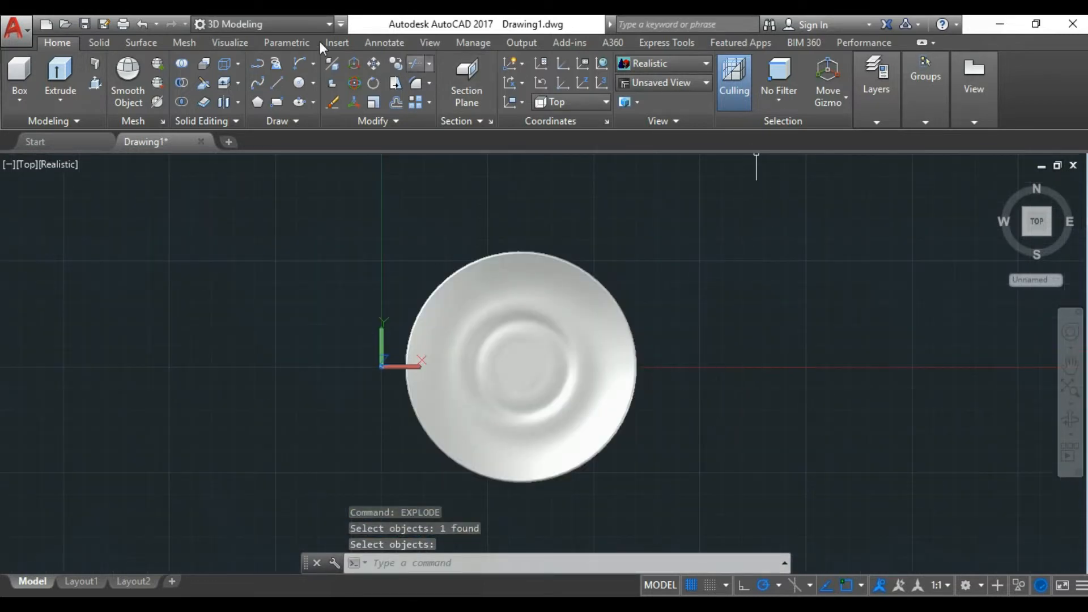
{"action": "left_click", "coordinate": [225, 43]}
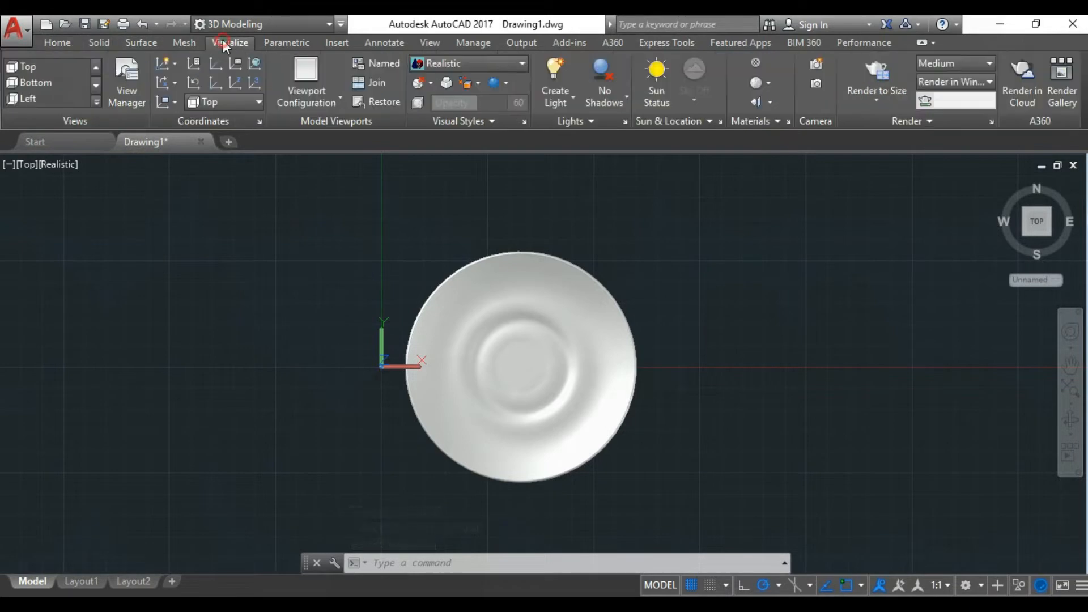
{"action": "scroll", "coordinate": [835, 299], "scroll_direction": "up", "scroll_amount": 2}
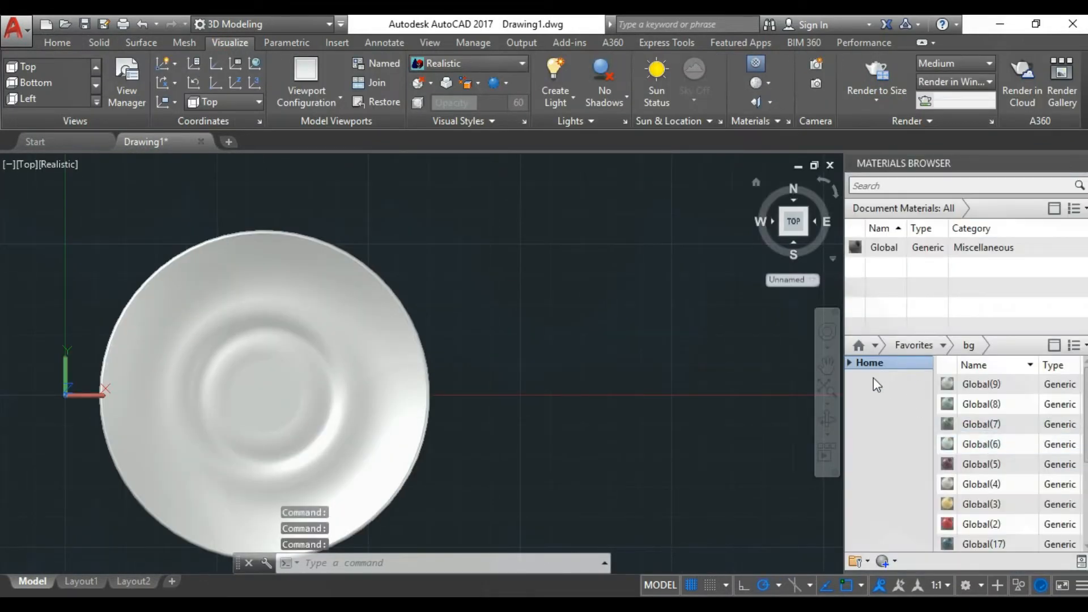
{"action": "left_click", "coordinate": [874, 365]}
{"action": "left_click", "coordinate": [895, 377]}
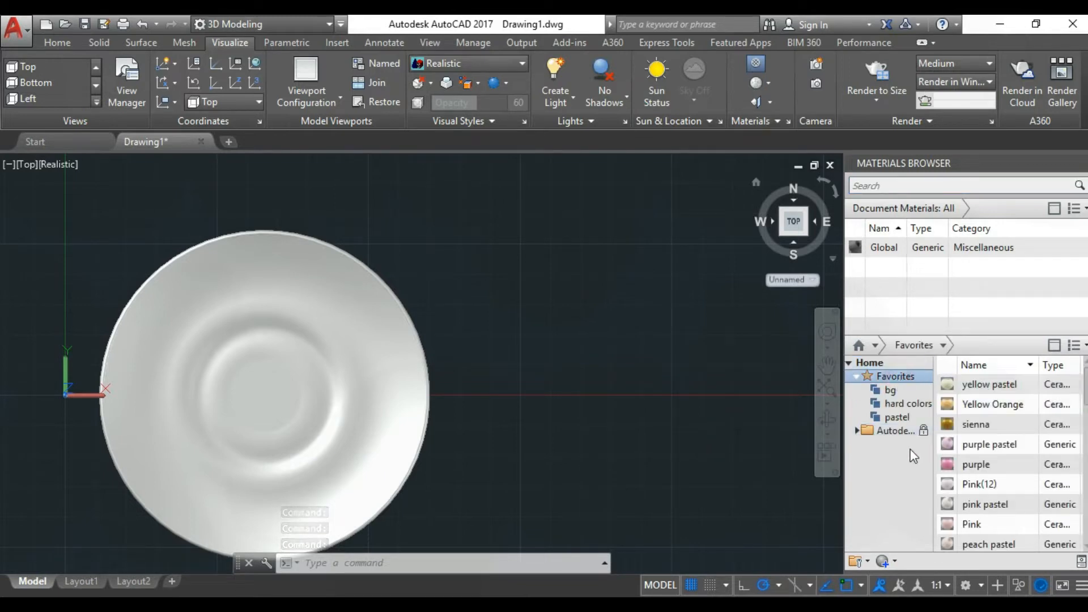
Step: Apply the Global(15) material from the bg favorites category to the plate's wavy upper surface, leaving out the central disc
{"action": "left_click", "coordinate": [901, 392]}
{"action": "scroll", "coordinate": [1017, 431], "scroll_direction": "down", "scroll_amount": 3}
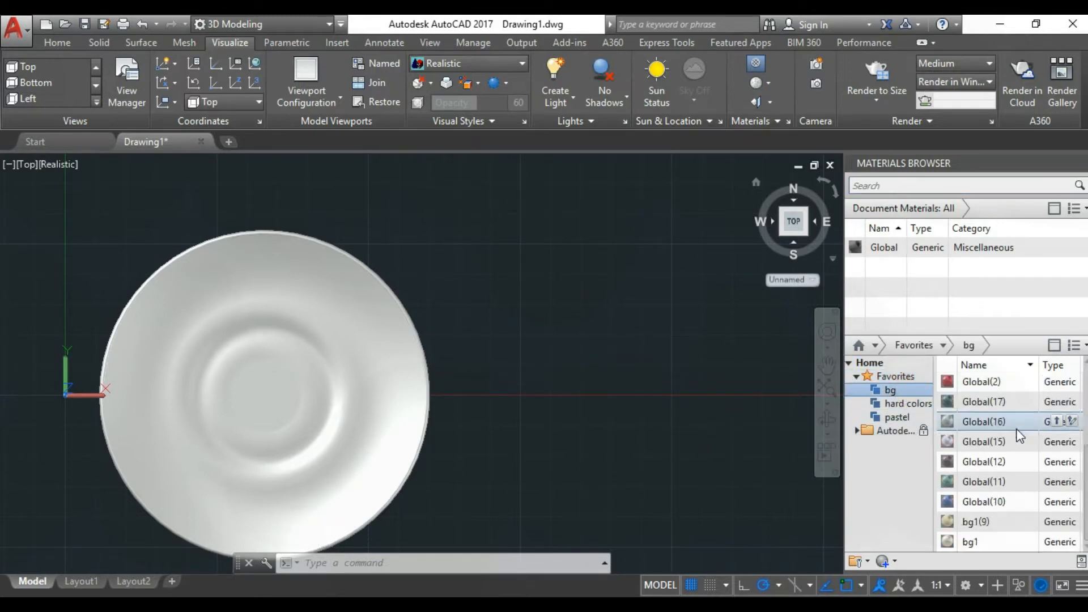
{"action": "left_click", "coordinate": [989, 441]}
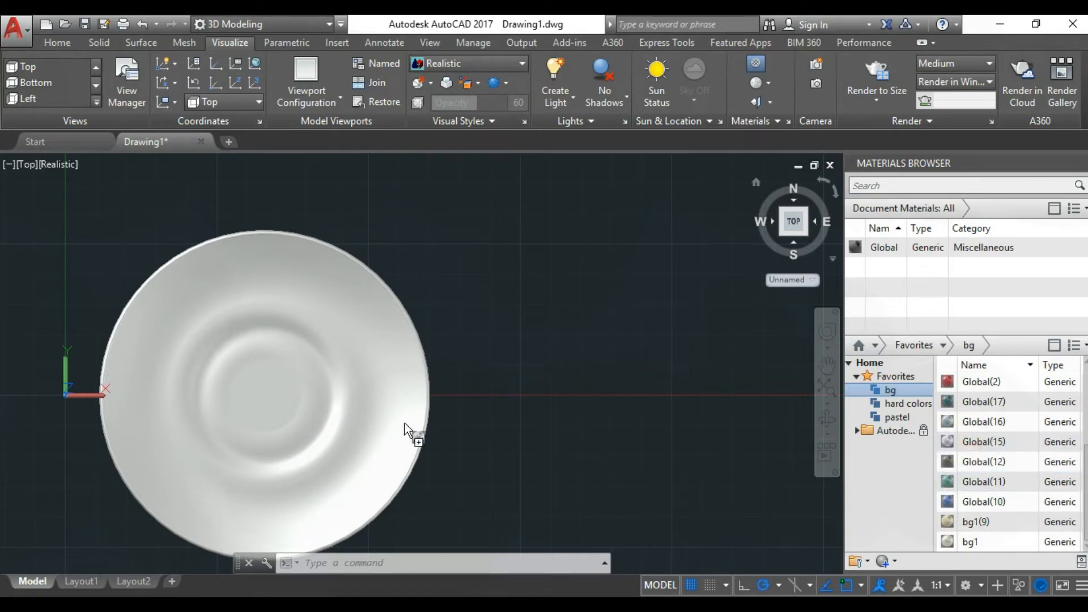
{"action": "left_click_drag", "start_coordinate": [405, 423], "coordinate": [405, 423]}
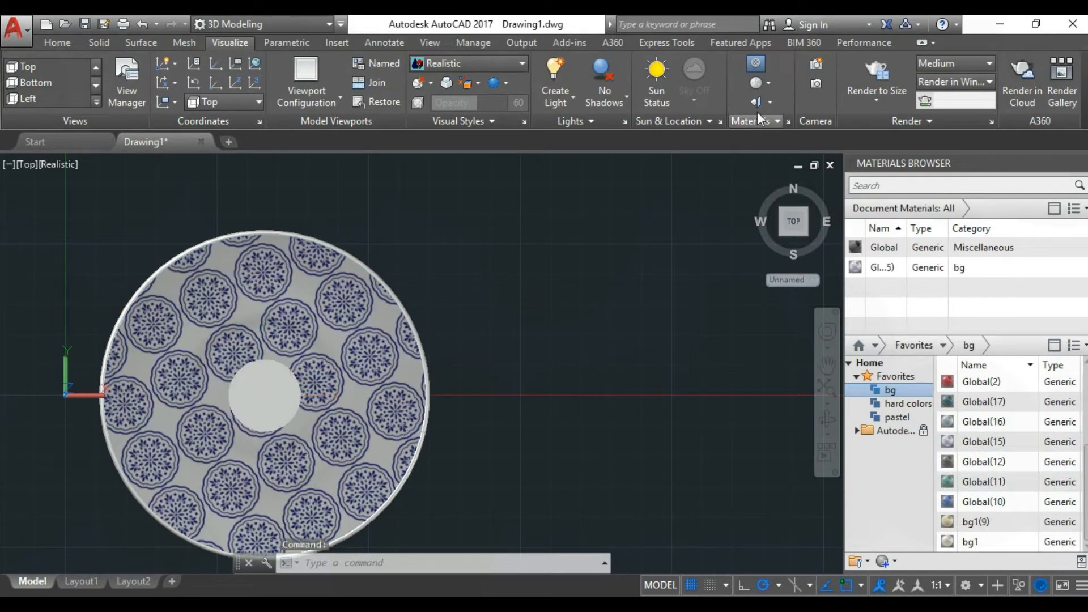
Step: Start planar material mapping on the patterned surface and stretch the mapping frame well beyond the plate to enlarge the motifs
{"action": "left_click", "coordinate": [367, 391]}
{"action": "key", "text": "Return"}
{"action": "scroll", "coordinate": [368, 390], "scroll_direction": "down", "scroll_amount": 4}
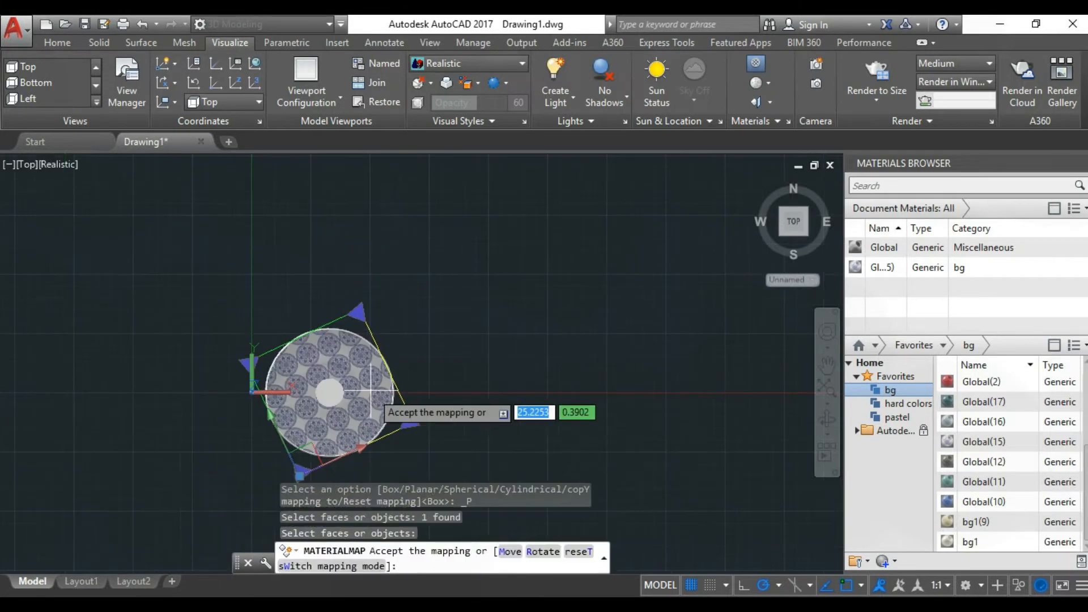
{"action": "left_click", "coordinate": [416, 422]}
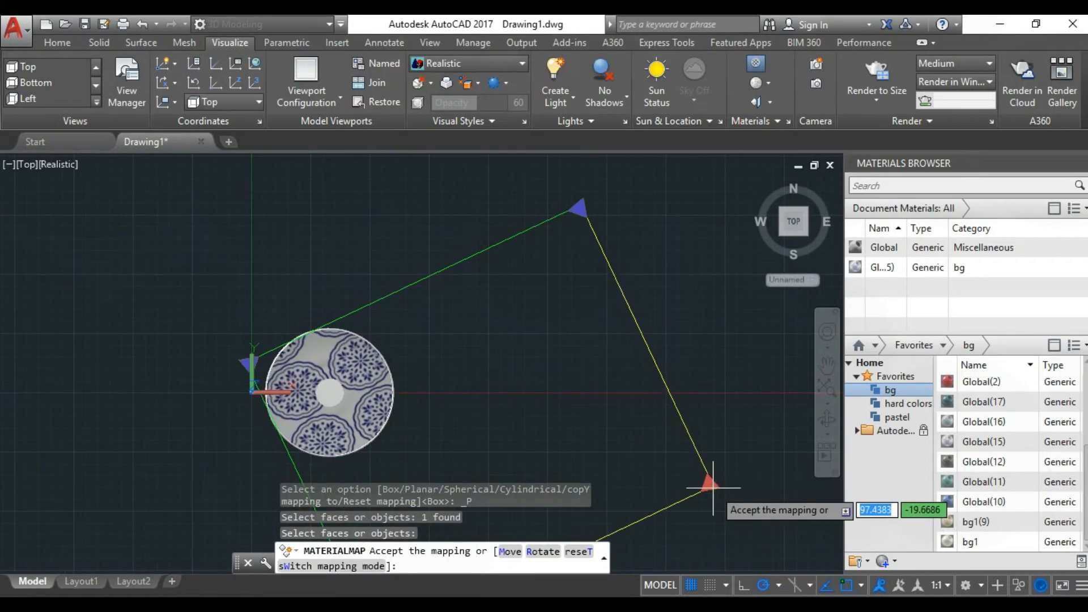
{"action": "left_click", "coordinate": [711, 492]}
Step: Stretch the planar mapping frame further from its two outer corners until one motif nearly covers the plate
{"action": "scroll", "coordinate": [526, 460], "scroll_direction": "down", "scroll_amount": 4}
{"action": "scroll", "coordinate": [558, 420], "scroll_direction": "up", "scroll_amount": 3}
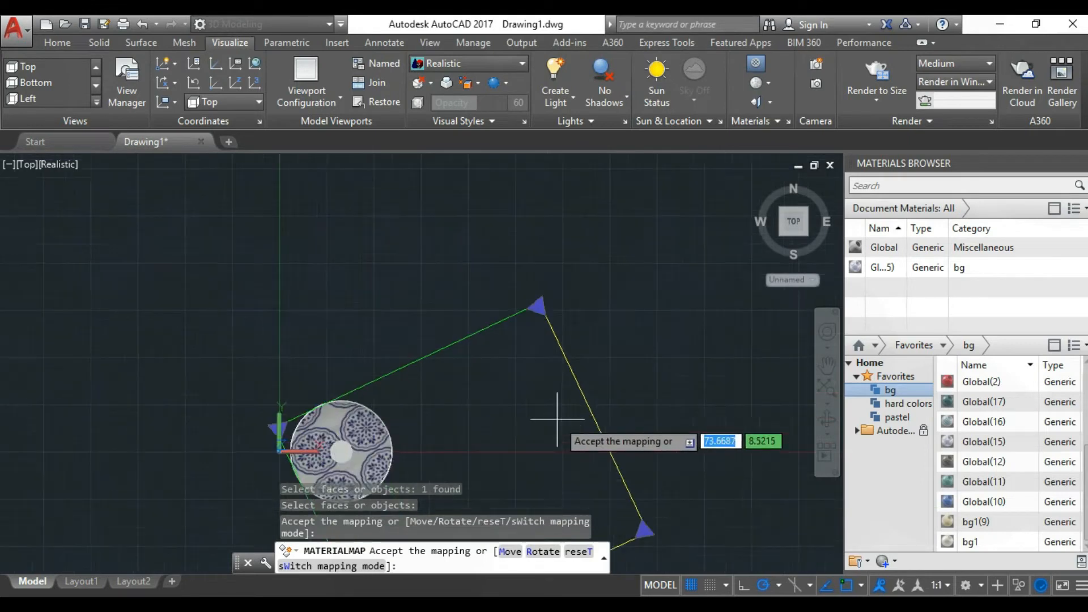
{"action": "left_click", "coordinate": [536, 306]}
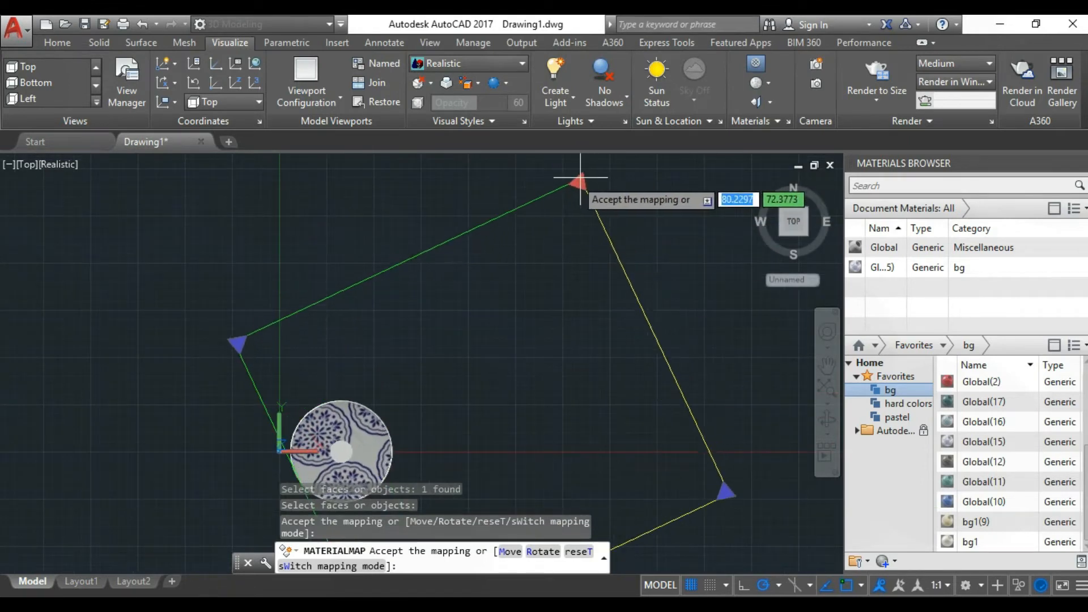
{"action": "scroll", "coordinate": [485, 318], "scroll_direction": "down", "scroll_amount": 4}
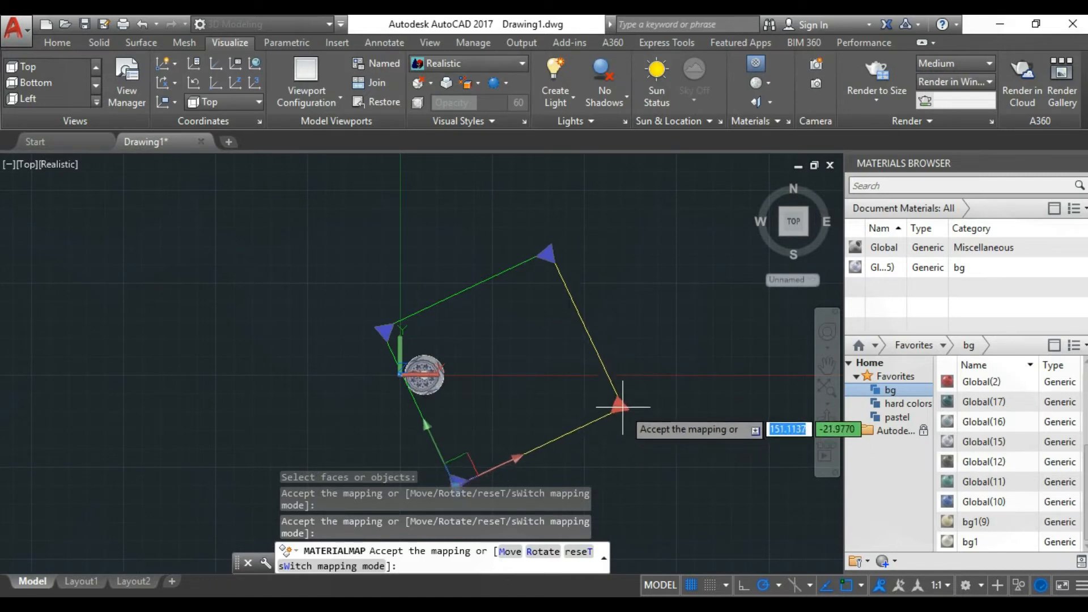
{"action": "left_click", "coordinate": [629, 412]}
{"action": "scroll", "coordinate": [583, 384], "scroll_direction": "up", "scroll_amount": 2}
{"action": "scroll", "coordinate": [337, 296], "scroll_direction": "up", "scroll_amount": 2}
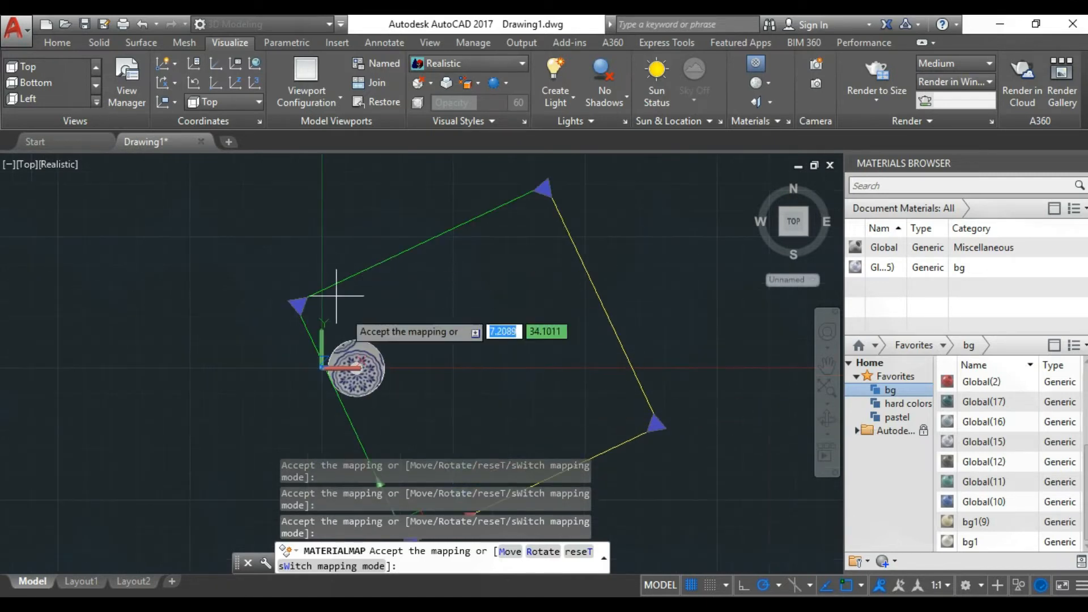
{"action": "scroll", "coordinate": [348, 367], "scroll_direction": "up", "scroll_amount": 2}
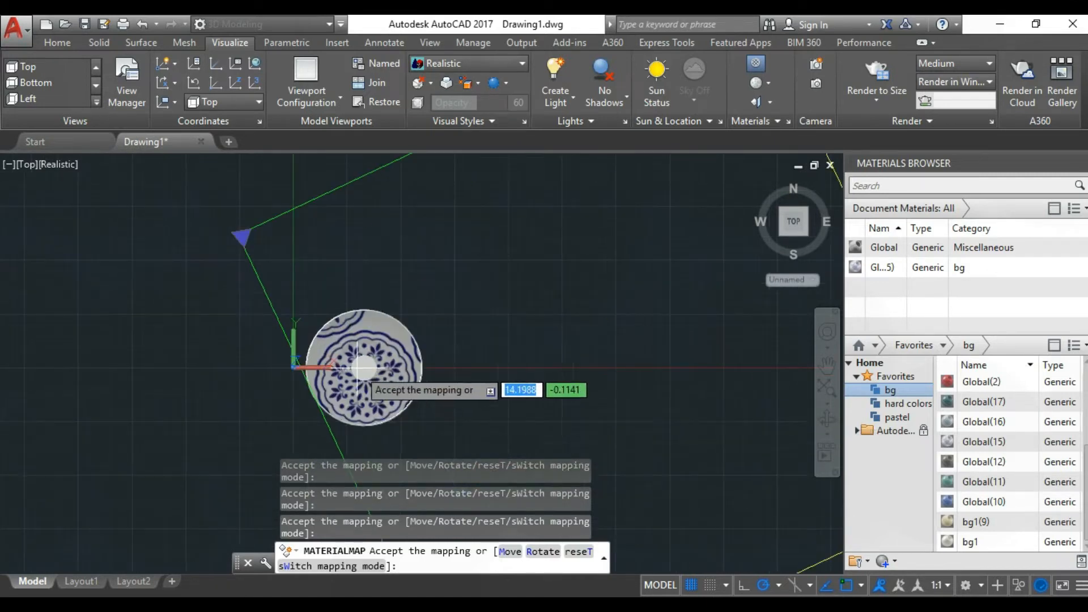
Step: Move the material mapping with the Move option to bring the single large motif toward the plate's centre
{"action": "left_click", "coordinate": [510, 552]}
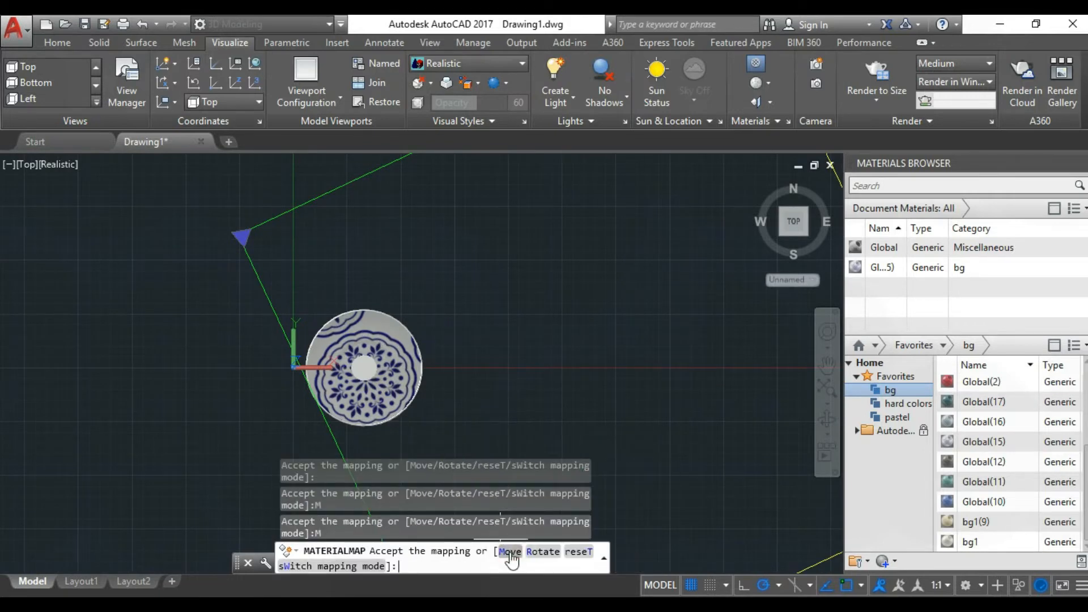
{"action": "scroll", "coordinate": [332, 241], "scroll_direction": "down", "scroll_amount": 4}
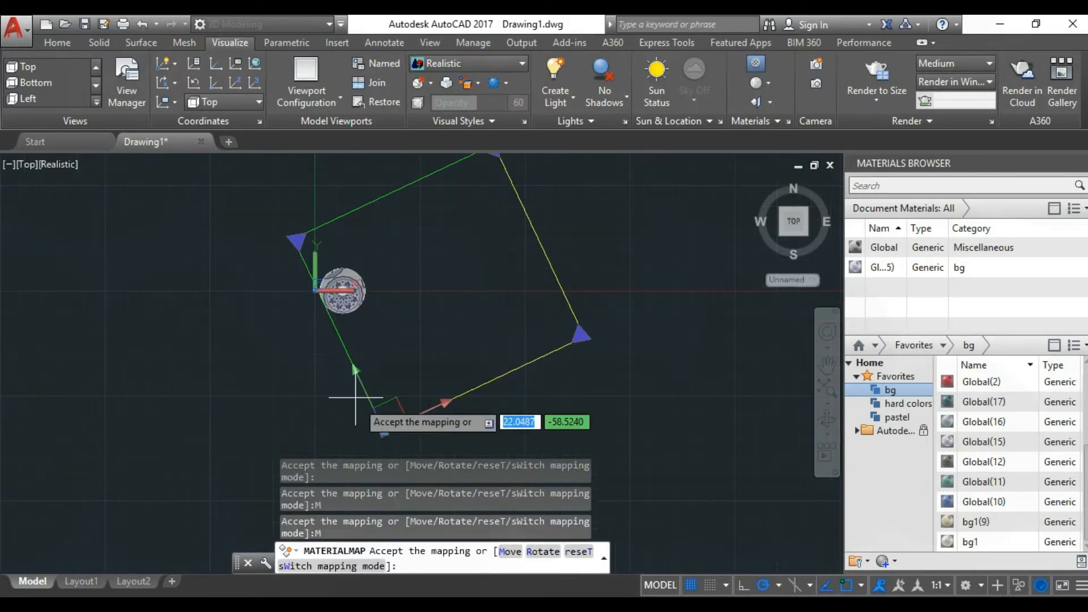
{"action": "scroll", "coordinate": [359, 372], "scroll_direction": "up", "scroll_amount": 3}
{"action": "left_click_drag", "start_coordinate": [378, 429], "coordinate": [375, 412]}
{"action": "scroll", "coordinate": [409, 401], "scroll_direction": "down", "scroll_amount": 2}
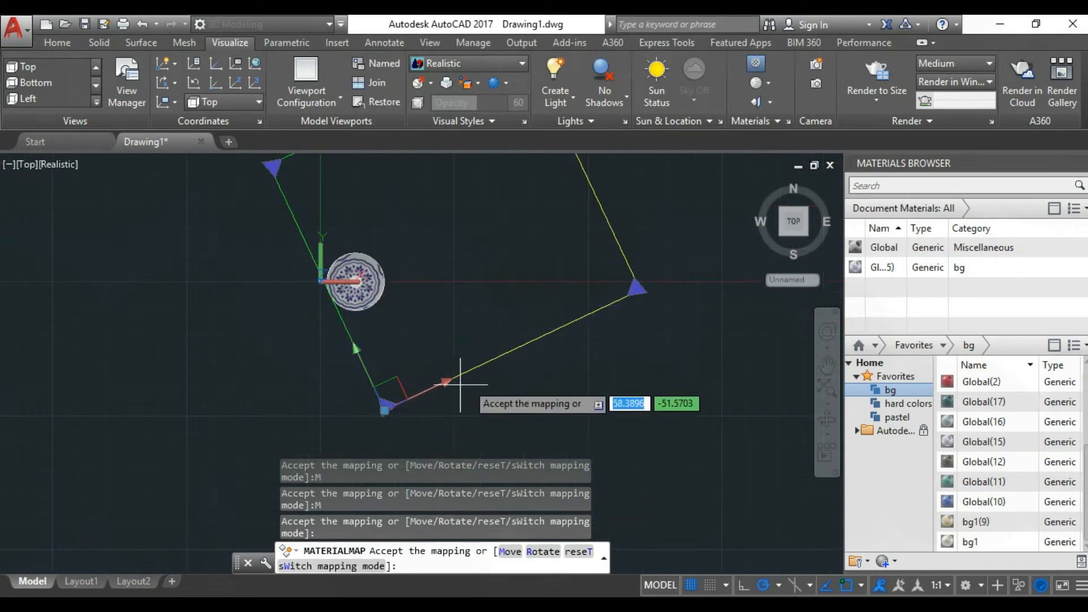
Step: Enlarge the mapping frame slightly, and slide it along its green axis to realign the motif with the plate
{"action": "left_click_drag", "start_coordinate": [626, 287], "coordinate": [673, 293]}
{"action": "scroll", "coordinate": [334, 295], "scroll_direction": "down", "scroll_amount": 2}
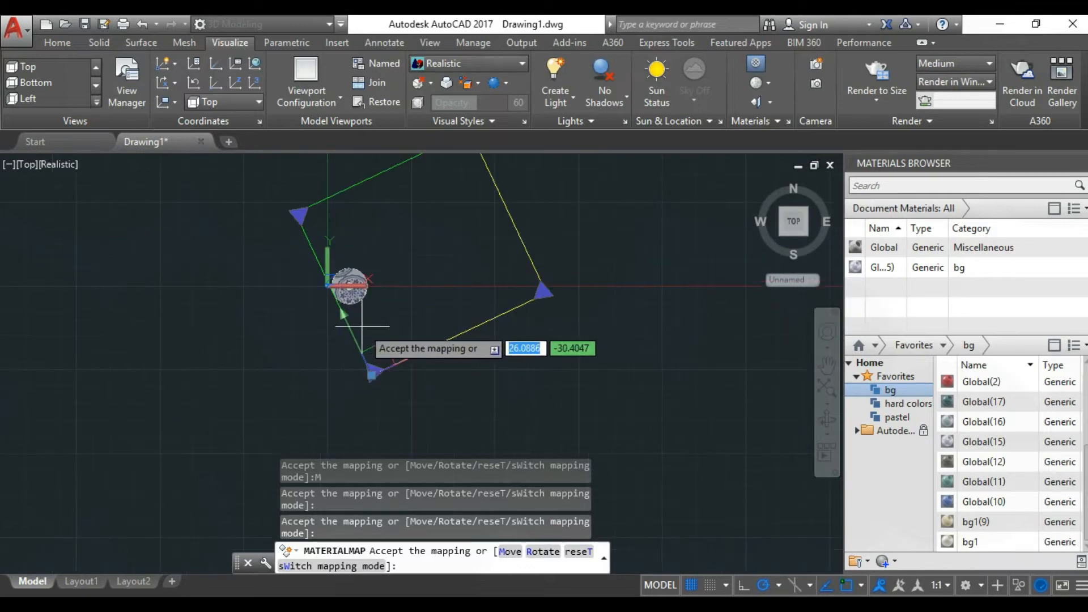
{"action": "scroll", "coordinate": [346, 282], "scroll_direction": "up", "scroll_amount": 5}
{"action": "scroll", "coordinate": [366, 374], "scroll_direction": "down", "scroll_amount": 2}
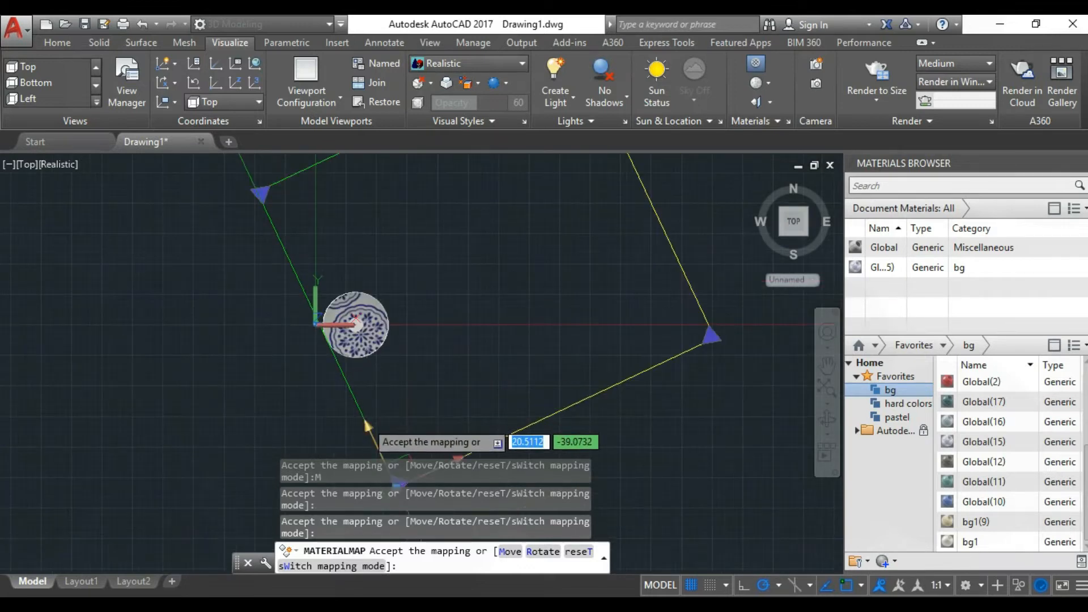
{"action": "left_click_drag", "start_coordinate": [366, 424], "coordinate": [369, 424]}
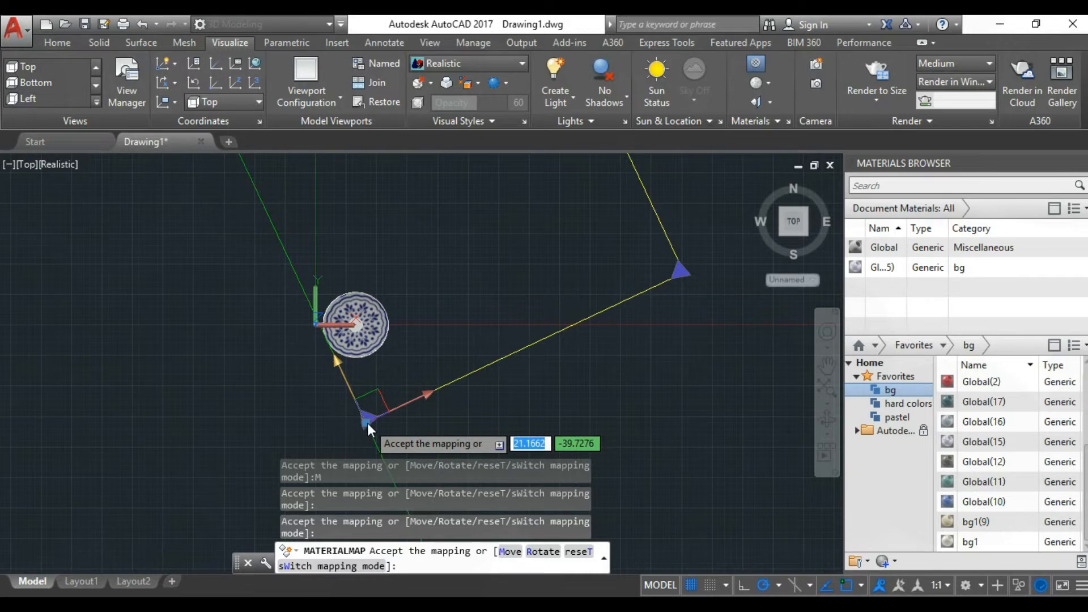
Step: Stretch the mapping frame from its far upper corner and shift it along the green axis to recentre the motif
{"action": "scroll", "coordinate": [373, 300], "scroll_direction": "up", "scroll_amount": 3}
{"action": "scroll", "coordinate": [340, 425], "scroll_direction": "down", "scroll_amount": 5}
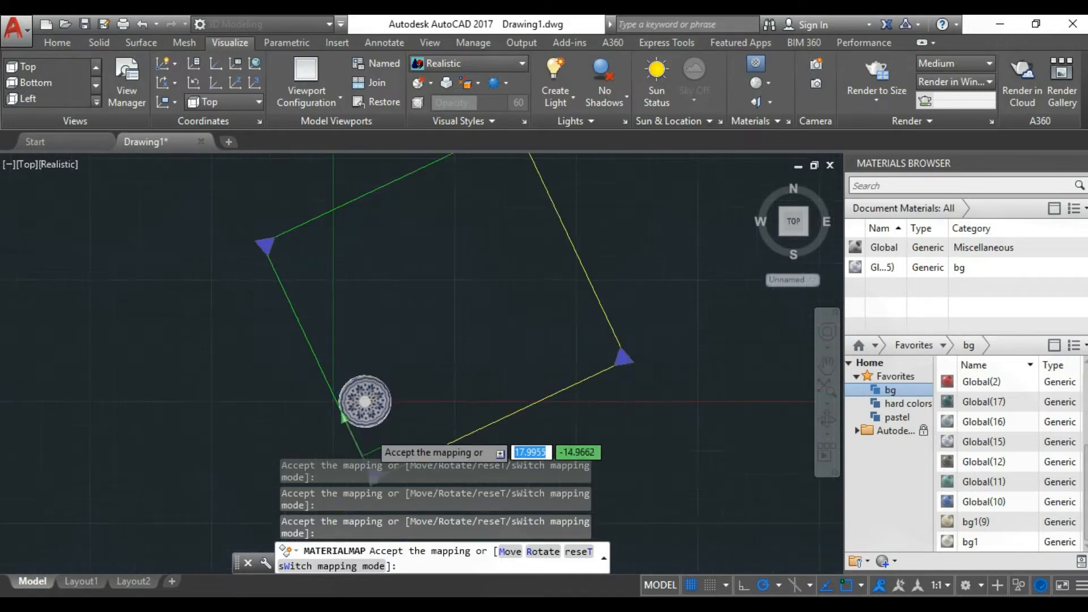
{"action": "left_click", "coordinate": [454, 243]}
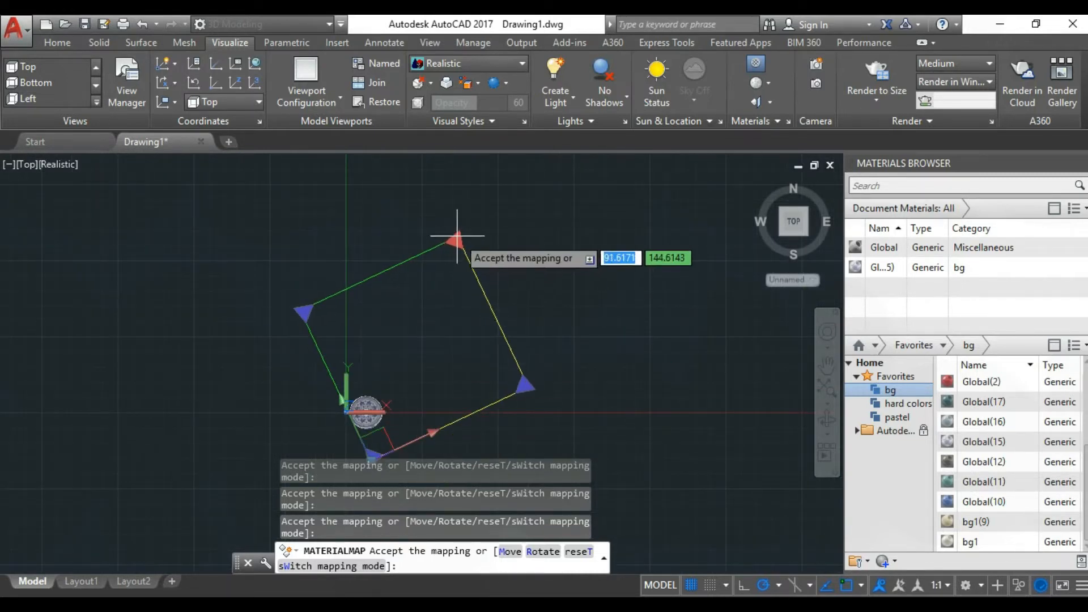
{"action": "scroll", "coordinate": [377, 448], "scroll_direction": "up", "scroll_amount": 3}
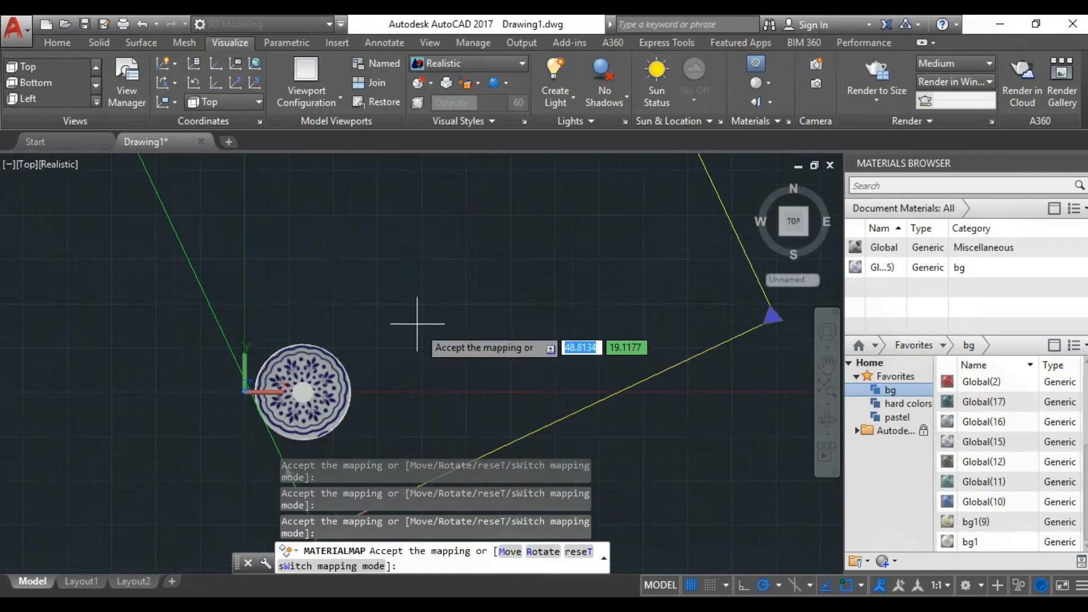
{"action": "scroll", "coordinate": [380, 448], "scroll_direction": "up", "scroll_amount": 2}
{"action": "left_click", "coordinate": [329, 399]}
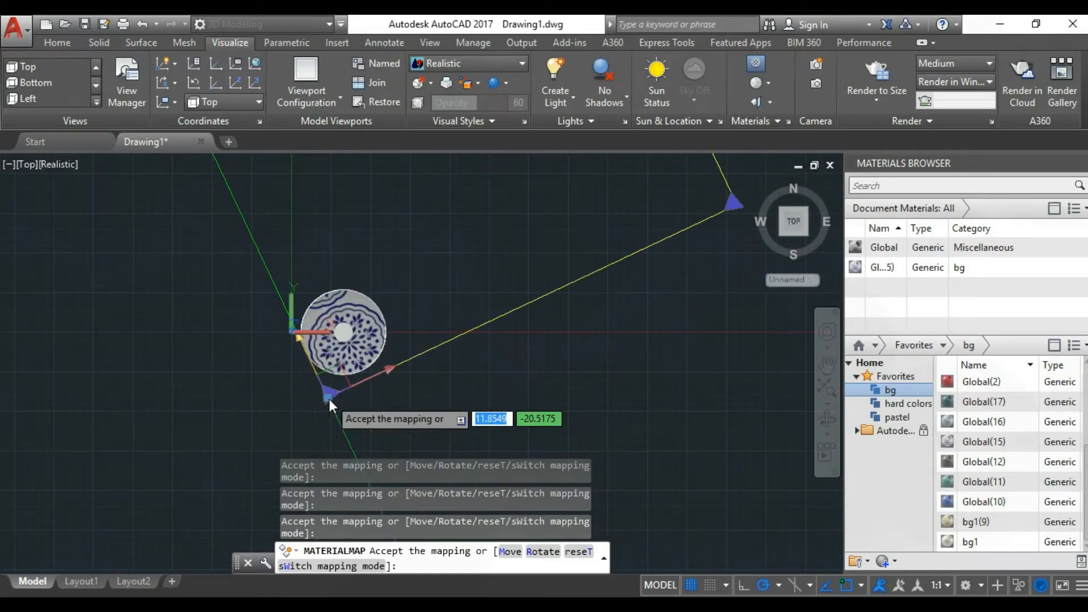
{"action": "scroll", "coordinate": [332, 400], "scroll_direction": "up", "scroll_amount": 3}
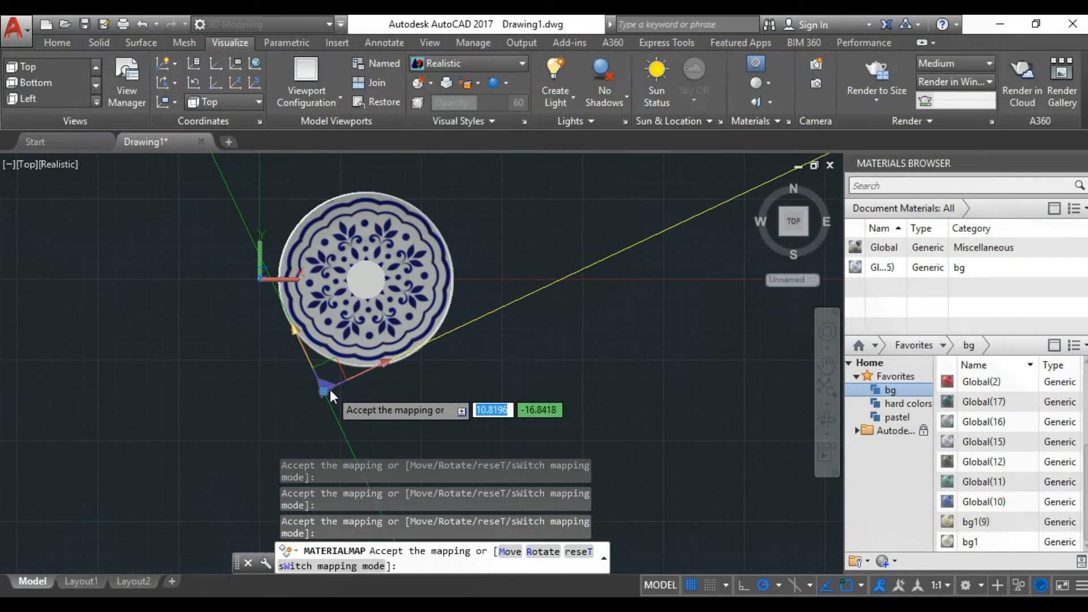
Step: Stretch the mapping frame's lower outer corner and slide the mapping along the green axis so the motif fills the plate
{"action": "scroll", "coordinate": [329, 391], "scroll_direction": "down", "scroll_amount": 3}
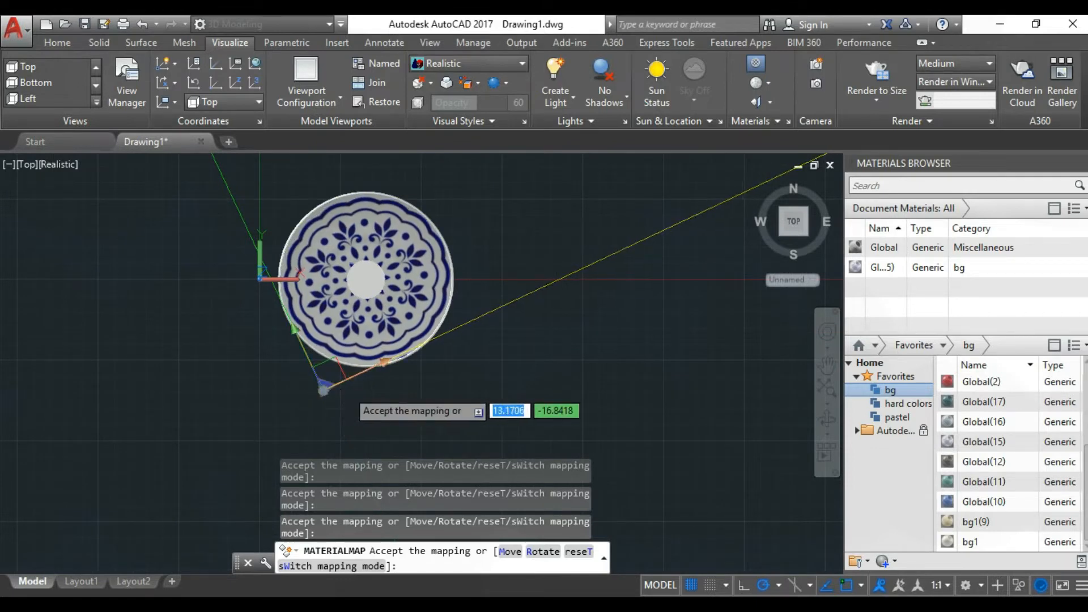
{"action": "scroll", "coordinate": [327, 392], "scroll_direction": "down", "scroll_amount": 3}
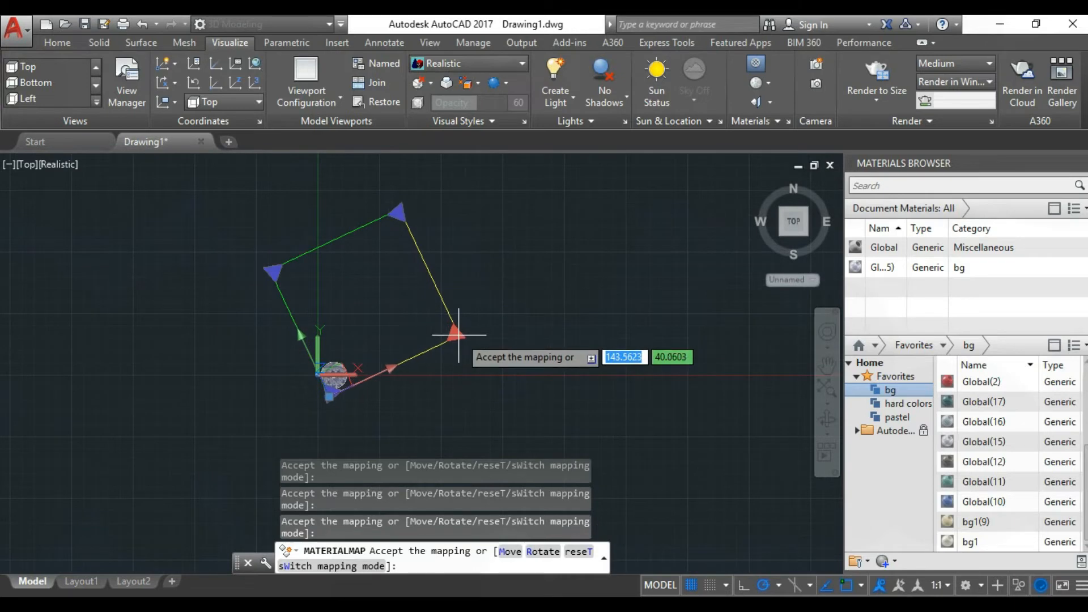
{"action": "scroll", "coordinate": [459, 334], "scroll_direction": "up", "scroll_amount": 3}
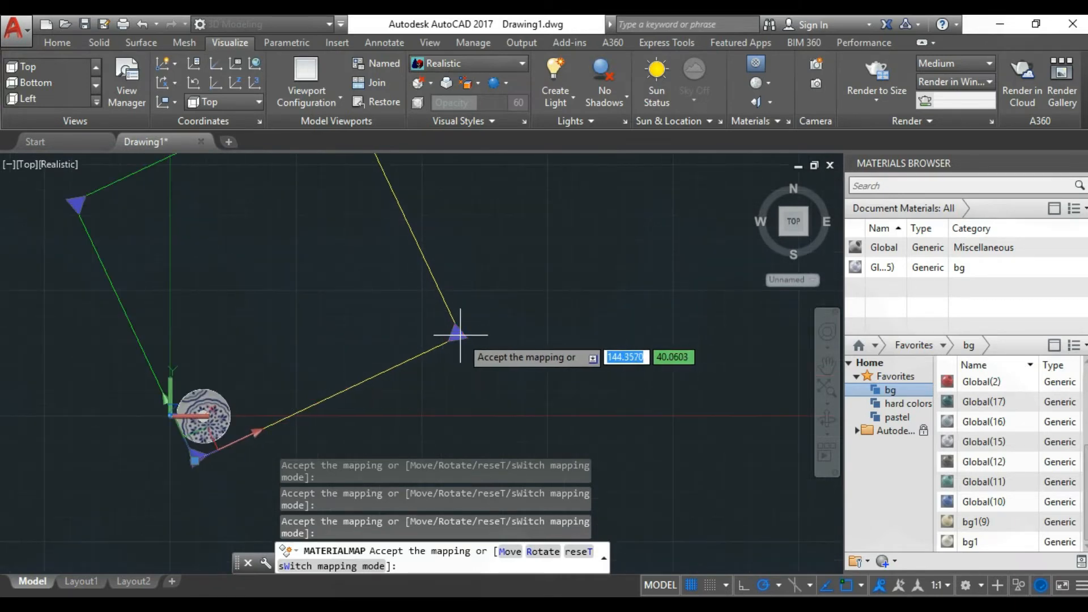
{"action": "scroll", "coordinate": [460, 335], "scroll_direction": "down", "scroll_amount": 2}
{"action": "scroll", "coordinate": [289, 374], "scroll_direction": "up", "scroll_amount": 5}
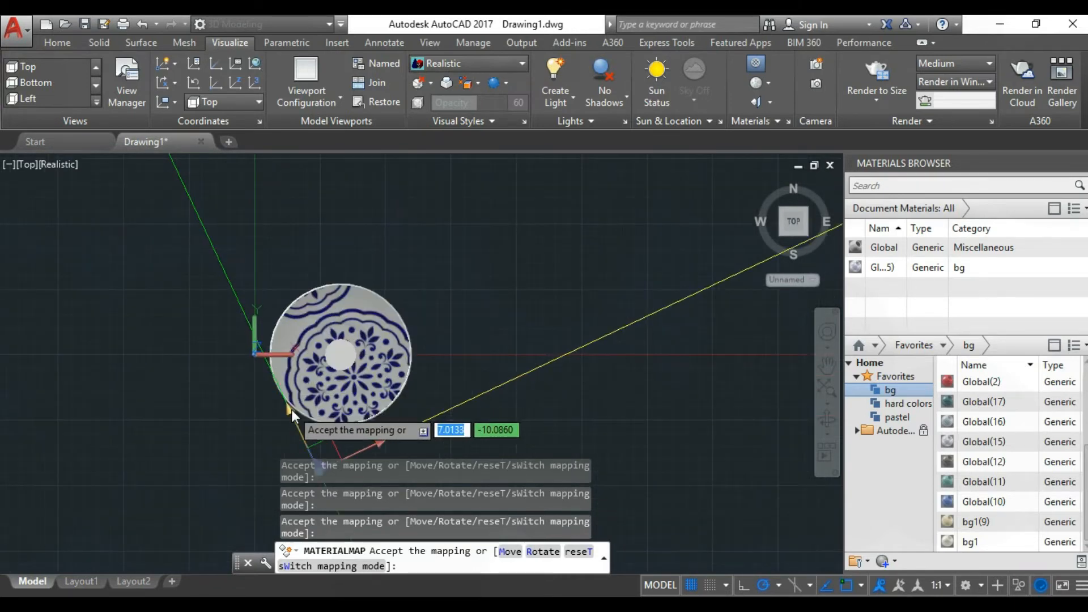
{"action": "left_click_drag", "start_coordinate": [292, 410], "coordinate": [313, 446]}
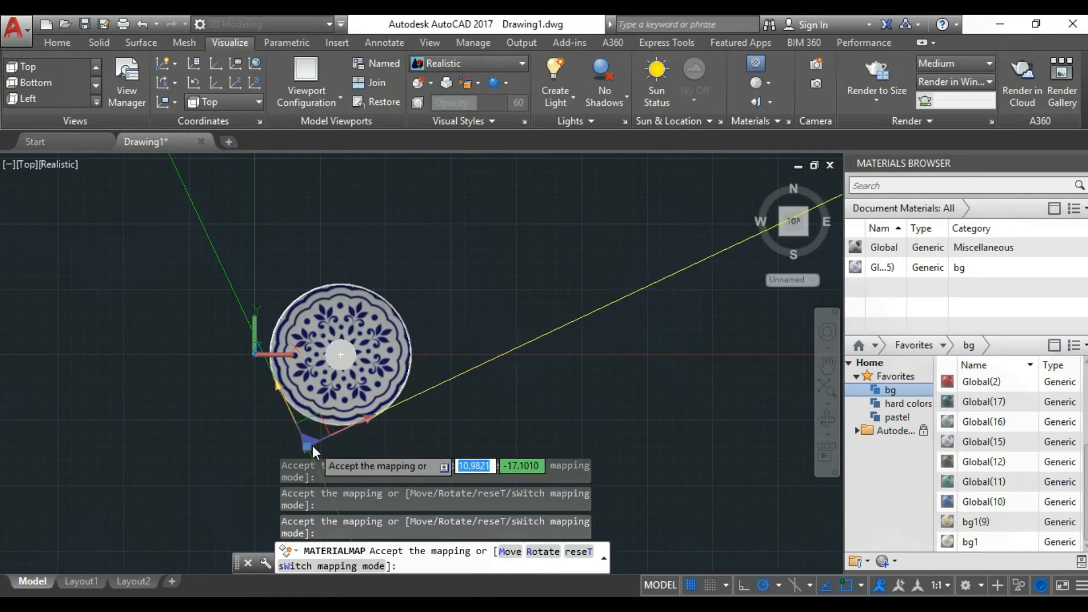
Step: Nudge the mapping along its red axis to centre the motif on the plate, and accept the mapping
{"action": "scroll", "coordinate": [258, 432], "scroll_direction": "up", "scroll_amount": 4}
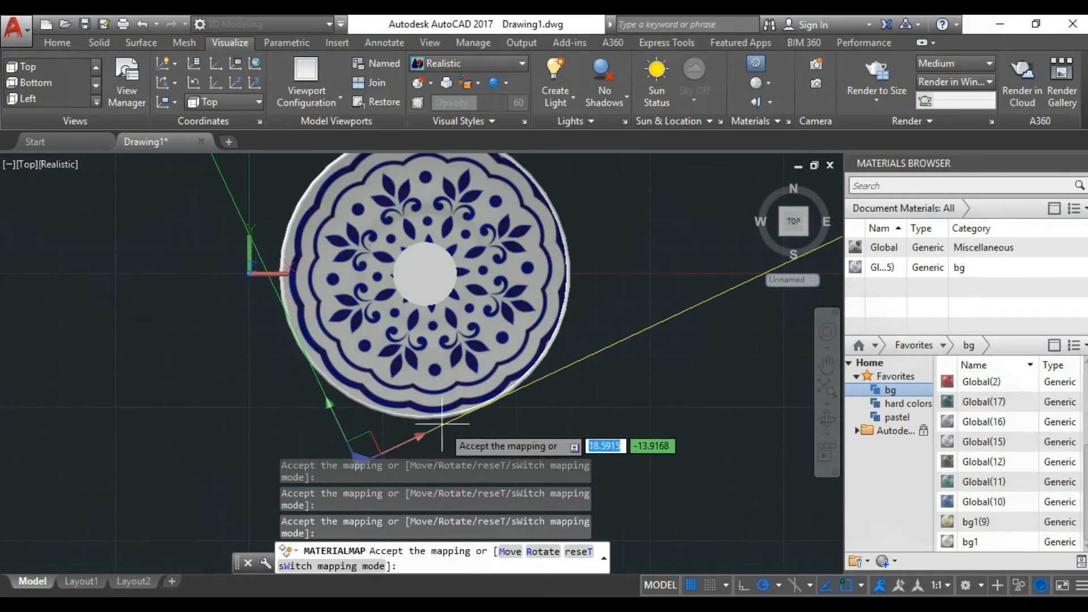
{"action": "left_click_drag", "start_coordinate": [424, 435], "coordinate": [354, 450]}
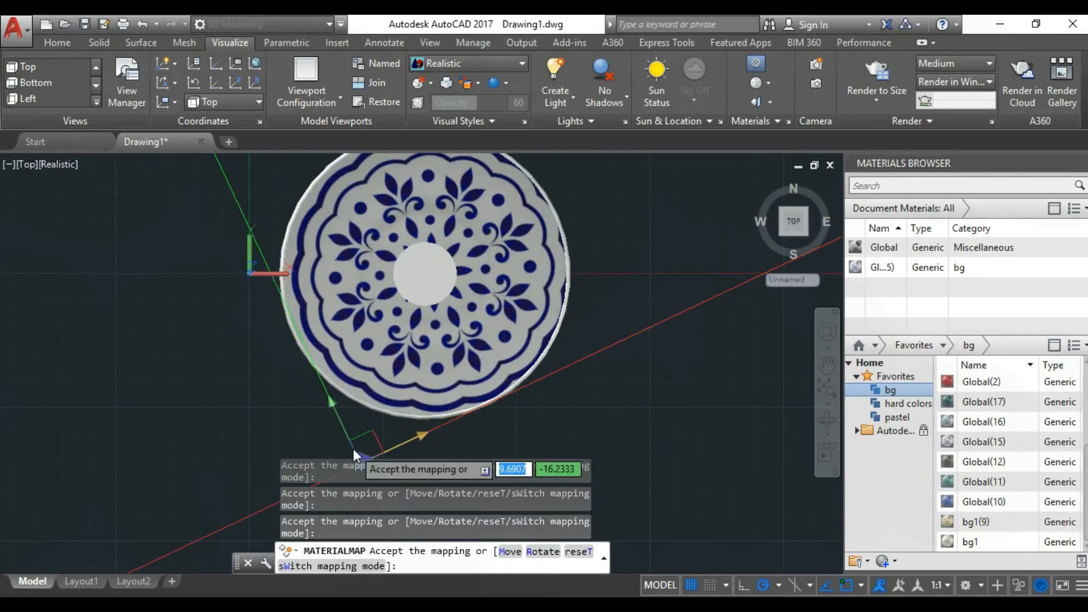
{"action": "scroll", "coordinate": [353, 453], "scroll_direction": "down", "scroll_amount": 3}
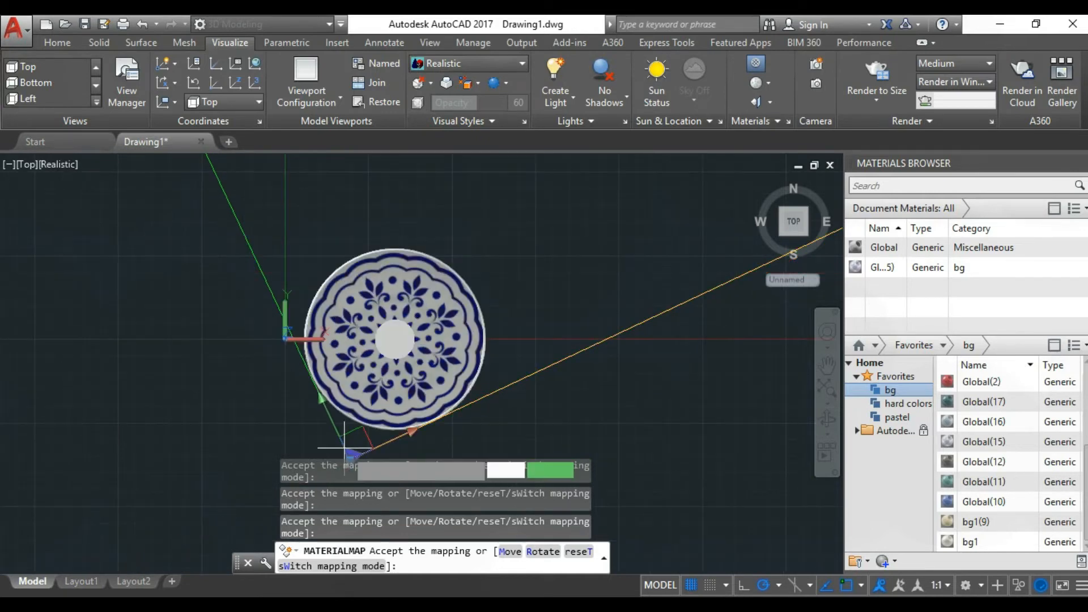
{"action": "key", "text": "Return"}
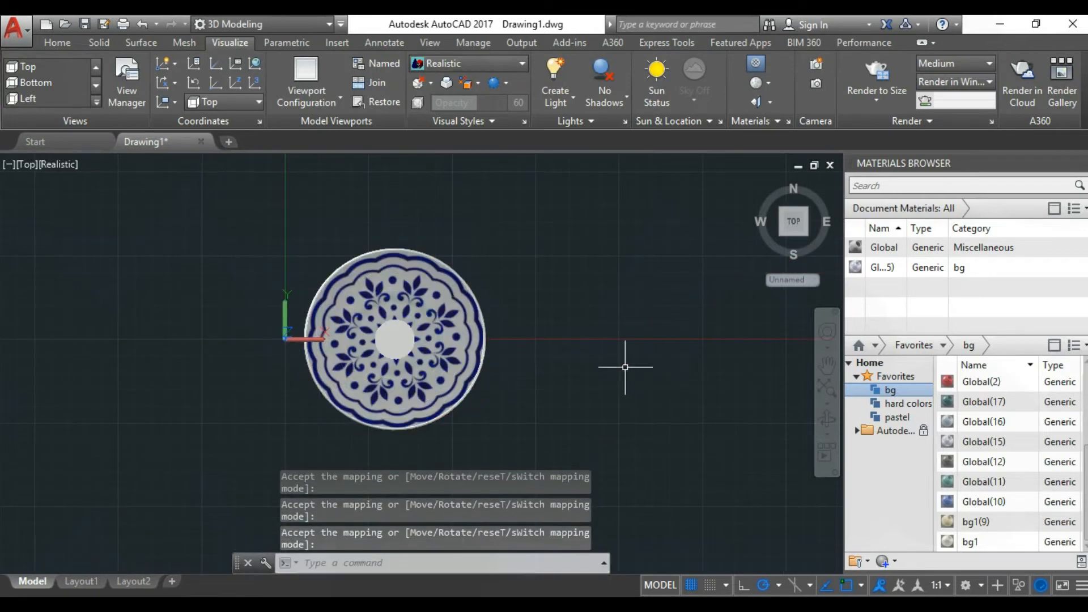
Step: Orbit the view to inspect the patterned plate from a low front angle
{"action": "left_click", "coordinate": [826, 419]}
{"action": "left_click_drag", "start_coordinate": [481, 391], "coordinate": [483, 276]}
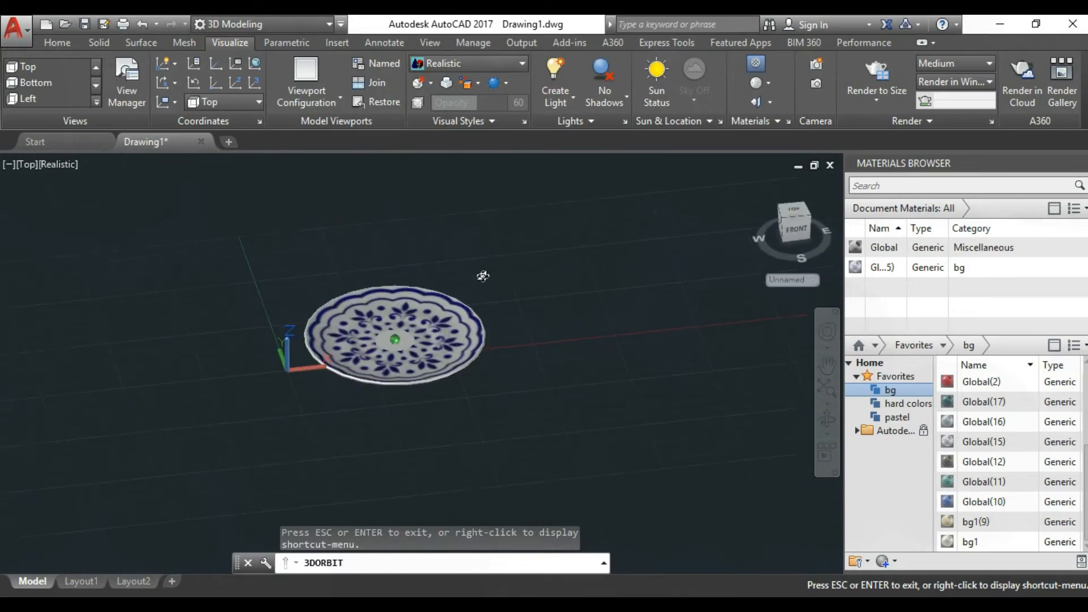
Step: Bring the plate's face into view and open the Ceramic category of the Autodesk material library
{"action": "scroll", "coordinate": [364, 289], "scroll_direction": "up", "scroll_amount": 4}
{"action": "left_click_drag", "start_coordinate": [363, 289], "coordinate": [387, 392]}
{"action": "scroll", "coordinate": [384, 389], "scroll_direction": "up", "scroll_amount": 2}
{"action": "key", "text": "Escape"}
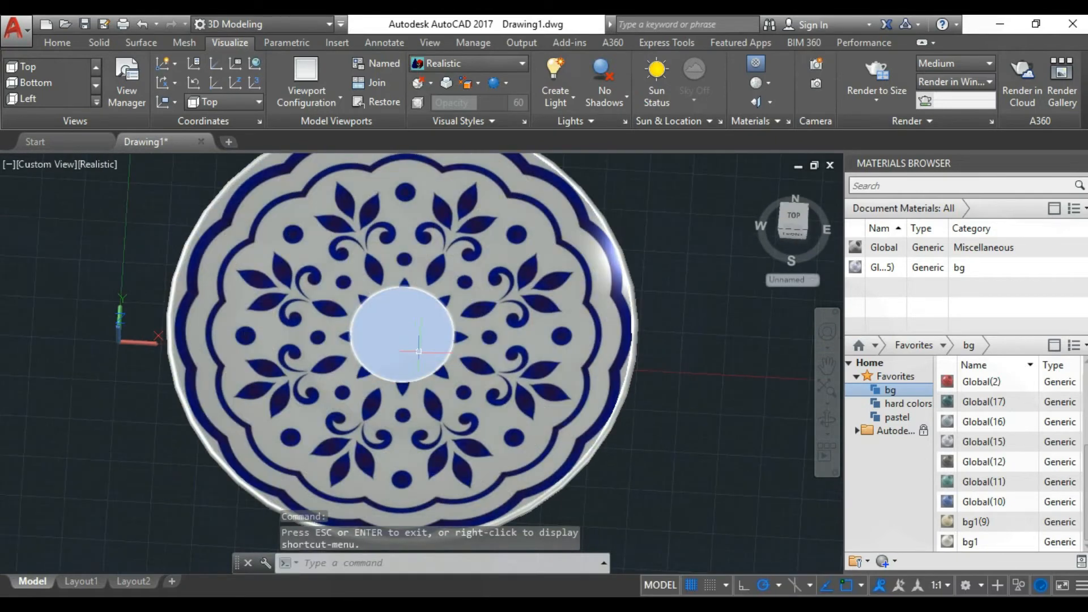
{"action": "scroll", "coordinate": [617, 451], "scroll_direction": "down", "scroll_amount": 2}
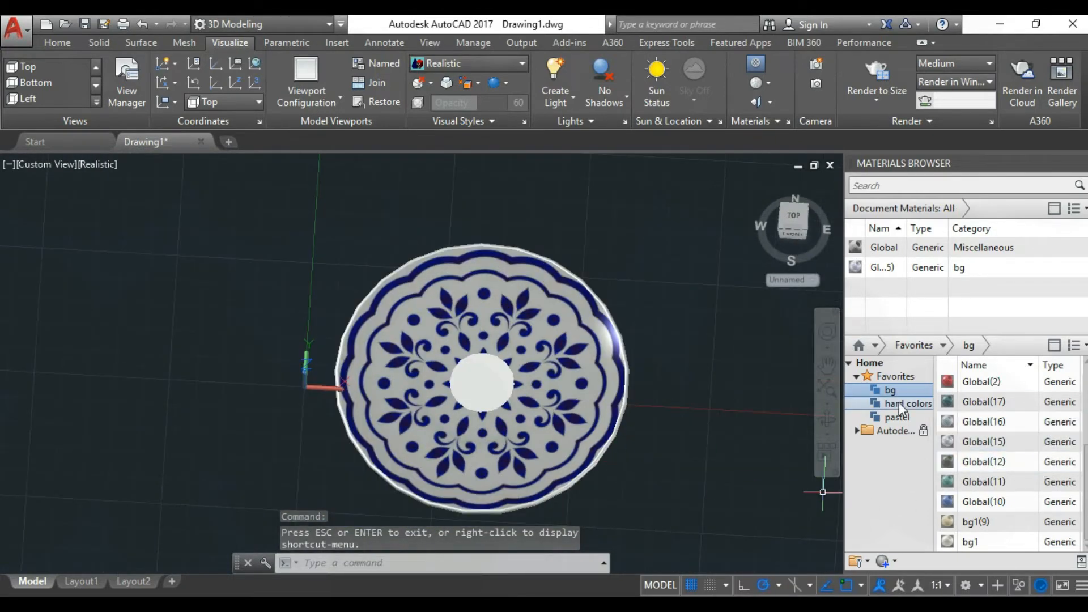
{"action": "left_click", "coordinate": [894, 430]}
{"action": "left_click", "coordinate": [901, 445]}
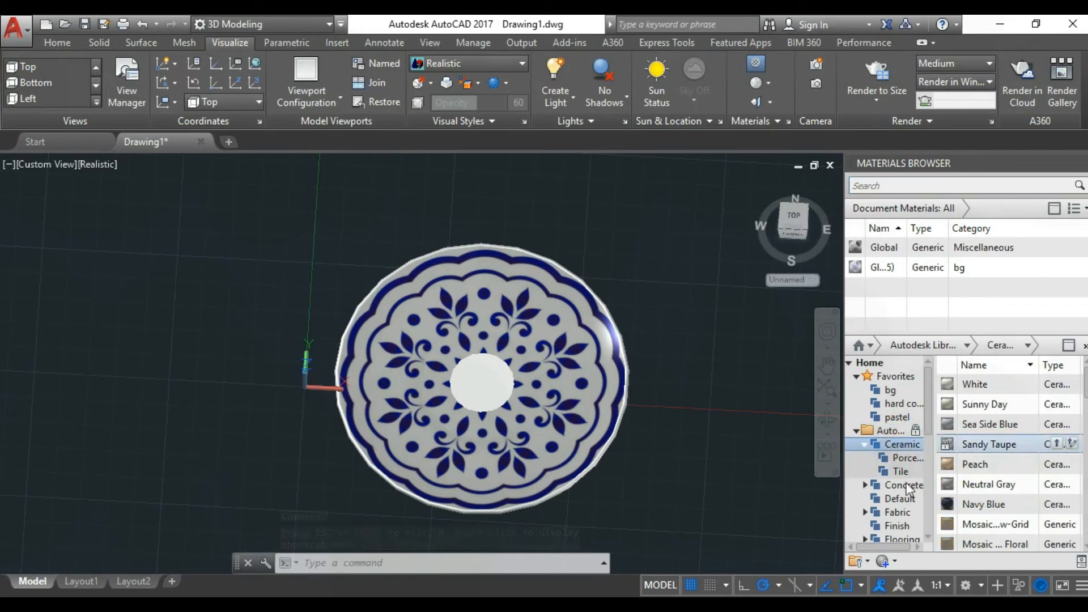
Step: Apply the White porcelain material to the broad underside surface of the plate
{"action": "left_click", "coordinate": [826, 420]}
{"action": "left_click_drag", "start_coordinate": [604, 433], "coordinate": [532, 338]}
{"action": "scroll", "coordinate": [533, 337], "scroll_direction": "up", "scroll_amount": 3}
{"action": "key", "text": "Escape"}
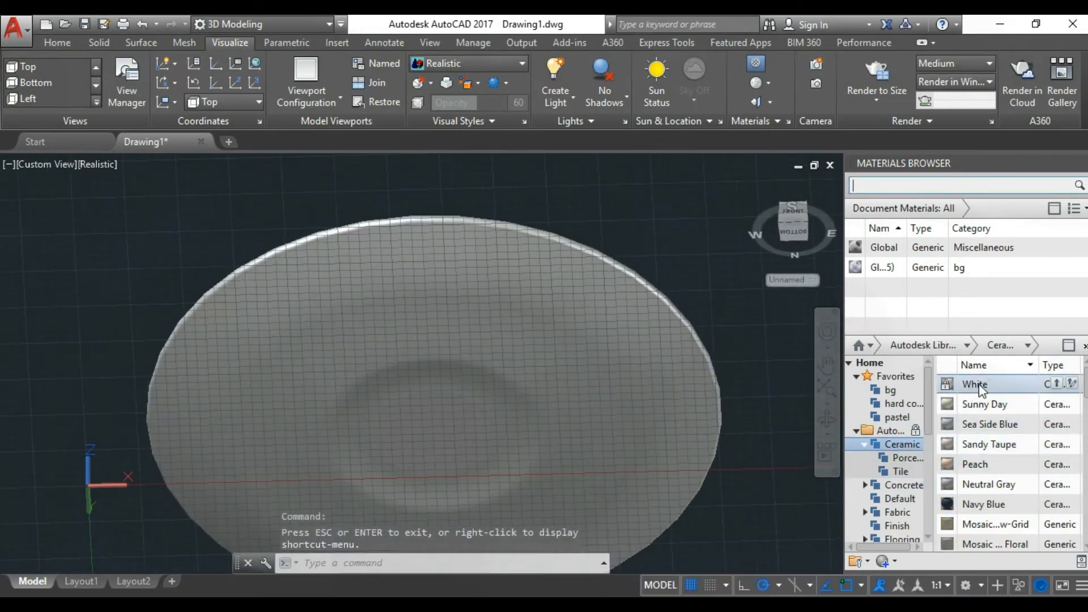
{"action": "left_click_drag", "start_coordinate": [513, 390], "coordinate": [514, 391]}
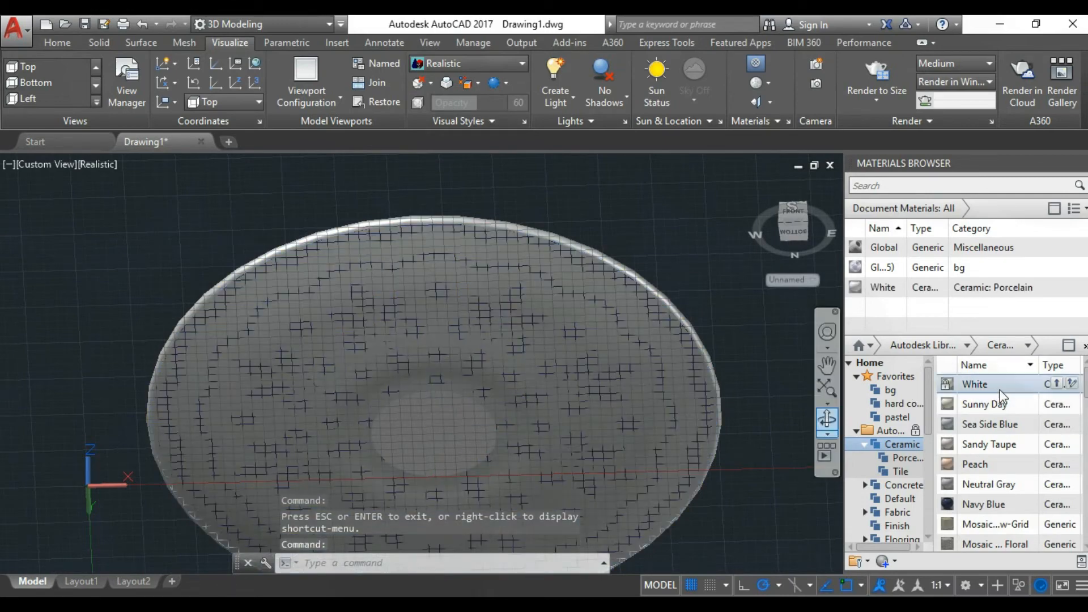
Step: Apply the White porcelain material to the circular centre of the plate's underside
{"action": "key", "text": "Escape"}
{"action": "scroll", "coordinate": [817, 491], "scroll_direction": "down", "scroll_amount": 4}
{"action": "scroll", "coordinate": [598, 415], "scroll_direction": "up", "scroll_amount": 3}
{"action": "scroll", "coordinate": [713, 465], "scroll_direction": "up", "scroll_amount": 2}
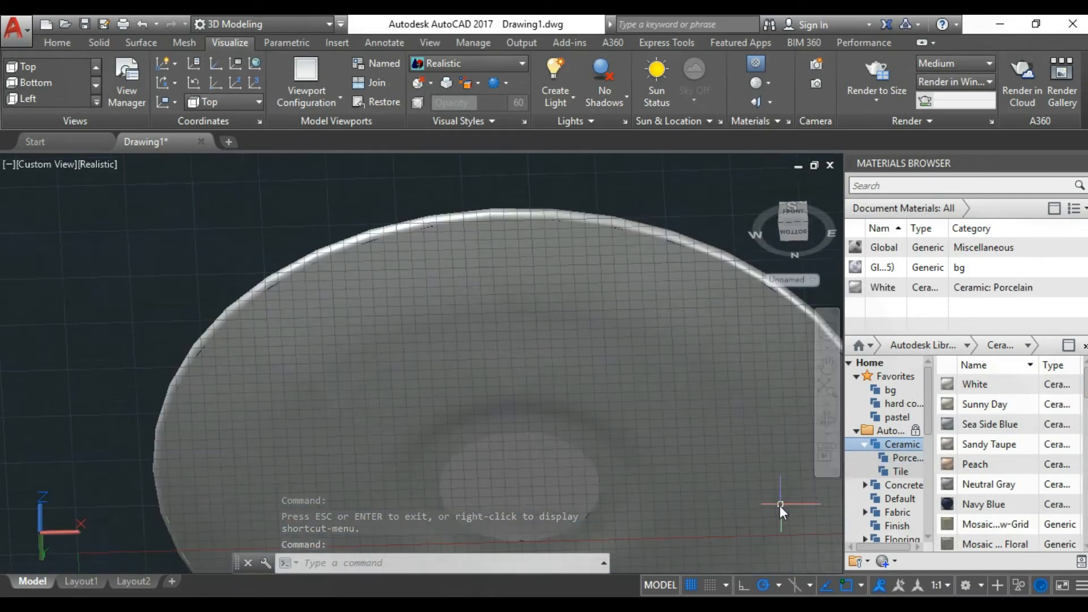
{"action": "left_click", "coordinate": [960, 386]}
{"action": "left_click_drag", "start_coordinate": [499, 485], "coordinate": [500, 485]}
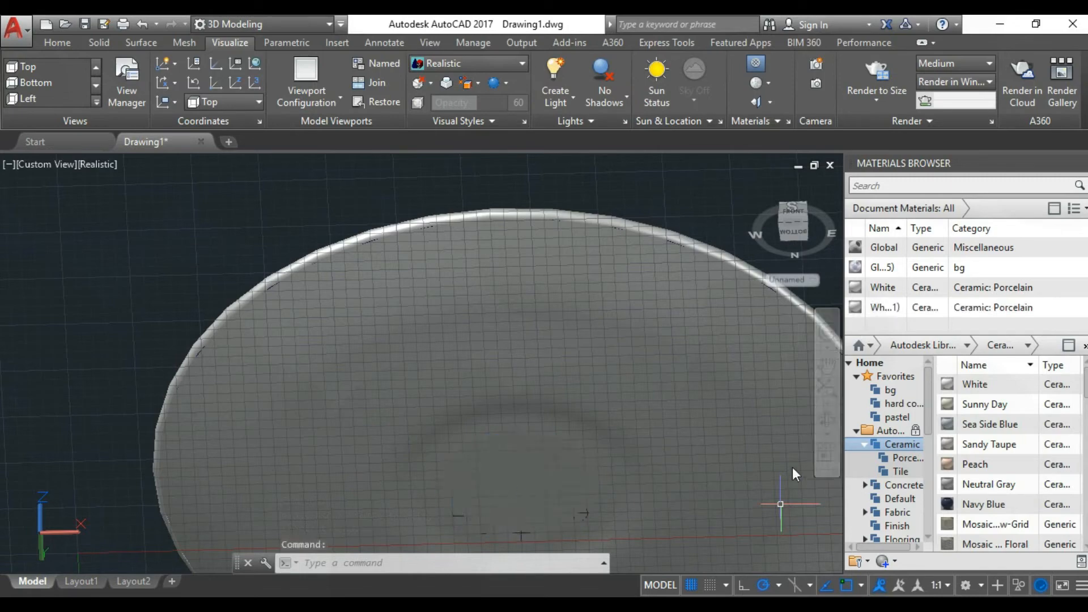
Step: Turn the plate face up again and set the standard Top view on its central disc
{"action": "left_click", "coordinate": [826, 422]}
{"action": "left_click_drag", "start_coordinate": [545, 276], "coordinate": [481, 452]}
{"action": "scroll", "coordinate": [418, 366], "scroll_direction": "down", "scroll_amount": 5}
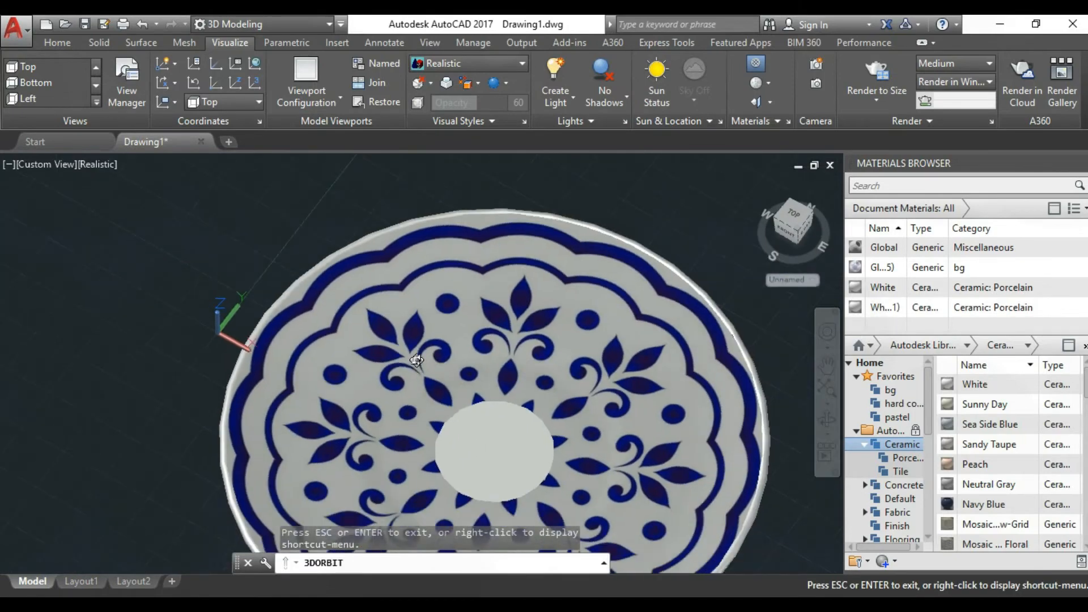
{"action": "left_click_drag", "start_coordinate": [574, 364], "coordinate": [452, 410]}
{"action": "scroll", "coordinate": [454, 411], "scroll_direction": "up", "scroll_amount": 5}
{"action": "key", "text": "Escape"}
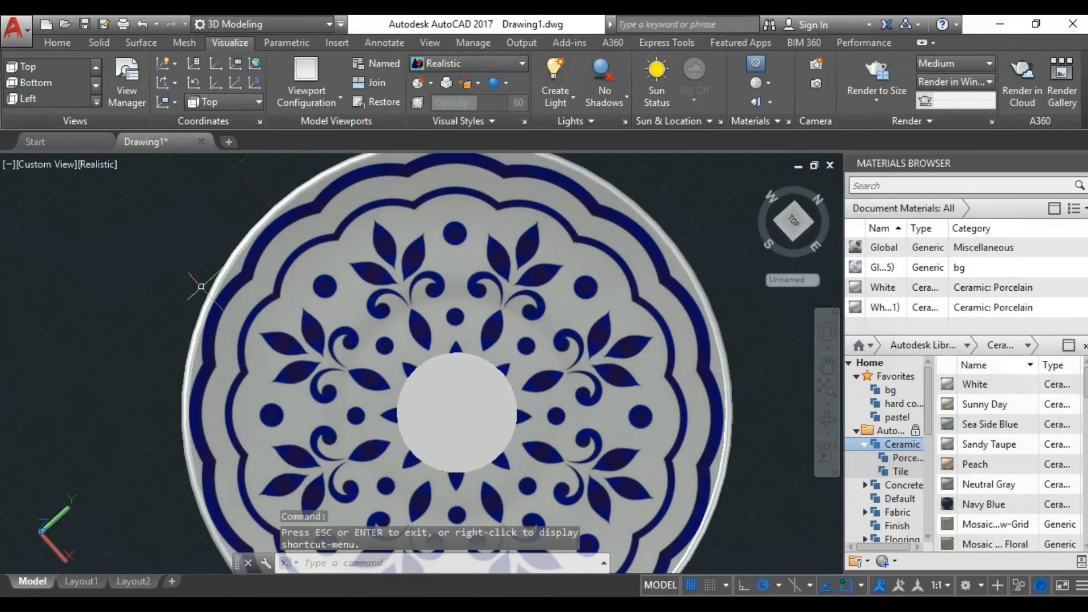
{"action": "left_click", "coordinate": [67, 168]}
{"action": "left_click", "coordinate": [79, 204]}
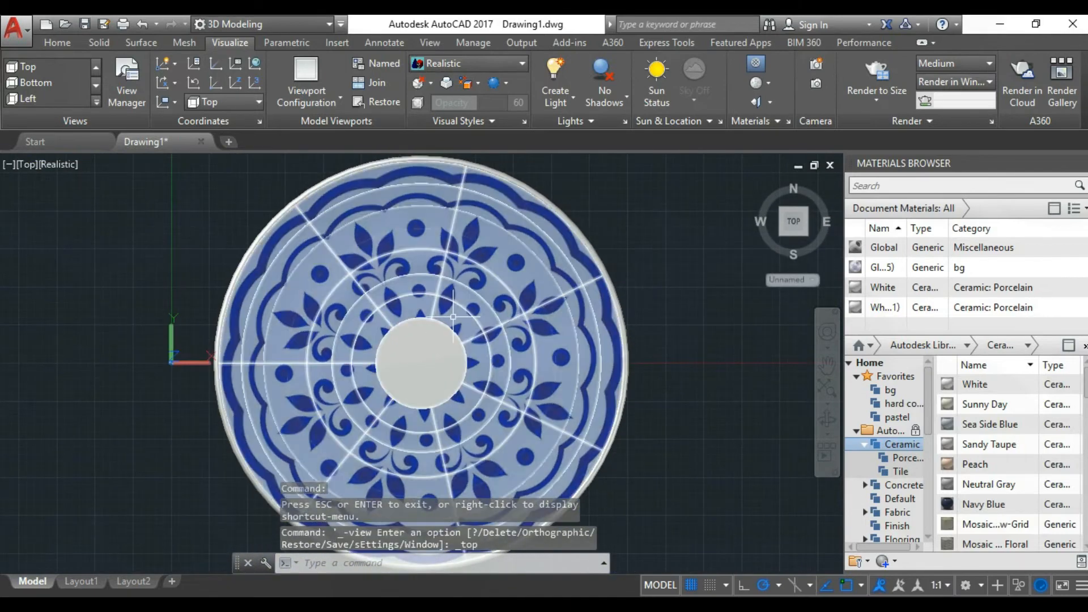
{"action": "scroll", "coordinate": [483, 380], "scroll_direction": "up", "scroll_amount": 2}
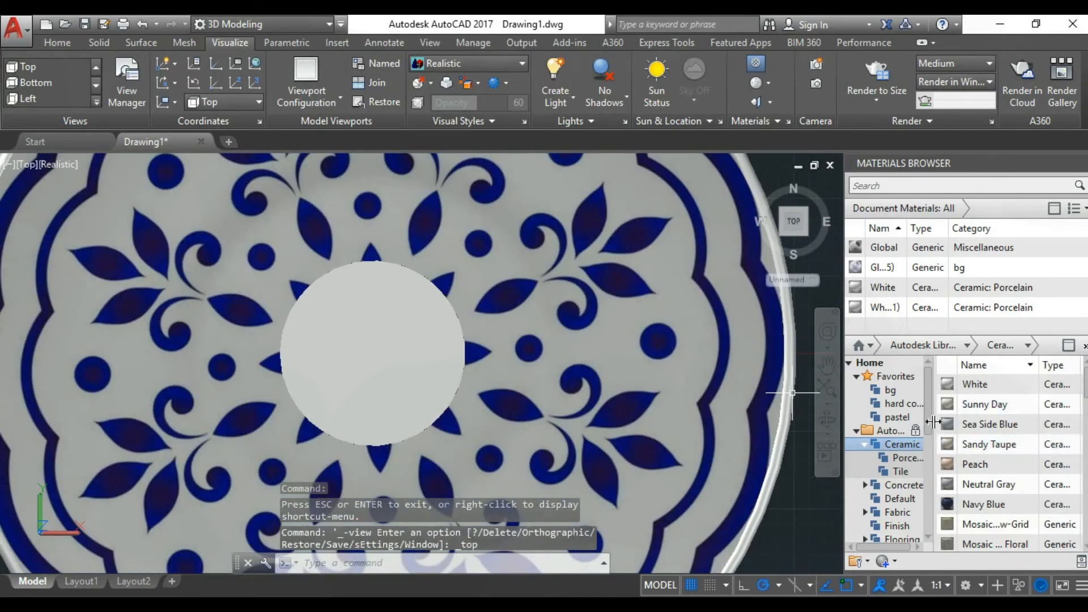
Step: Add another copy of the White porcelain to the document and set its colour to index 174 (RGB 0, 0, 127)
{"action": "left_click", "coordinate": [1073, 384]}
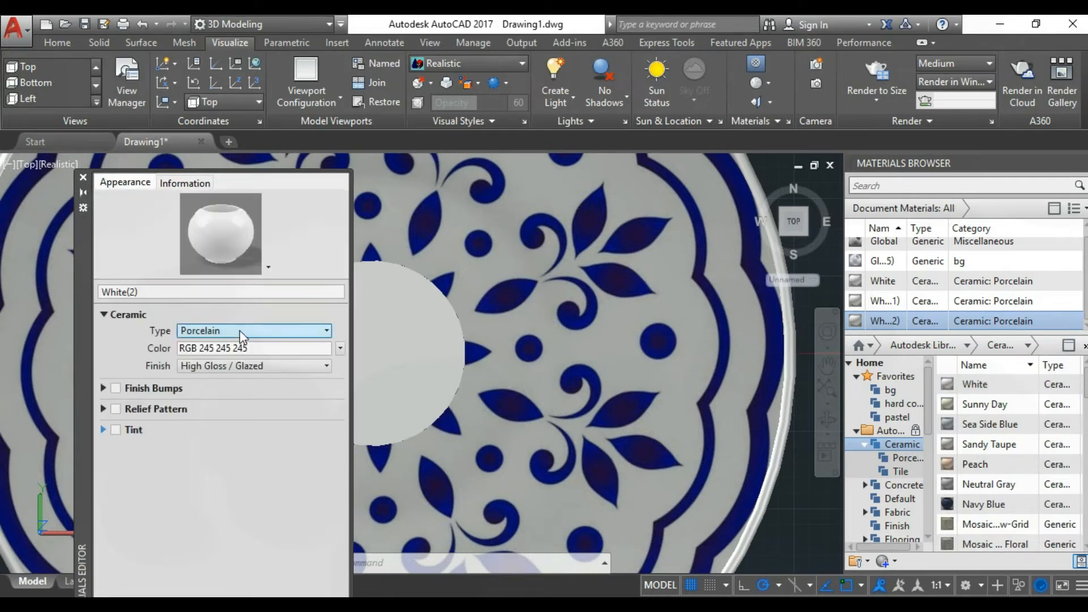
{"action": "left_click", "coordinate": [249, 348]}
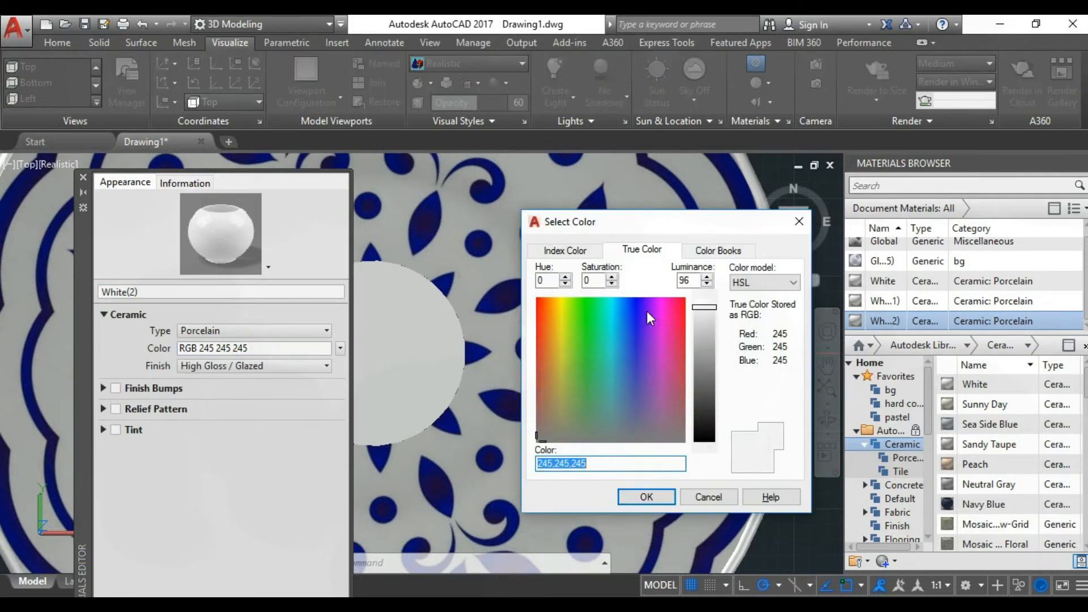
{"action": "left_click_drag", "start_coordinate": [647, 312], "coordinate": [639, 310]}
{"action": "left_click", "coordinate": [576, 251]}
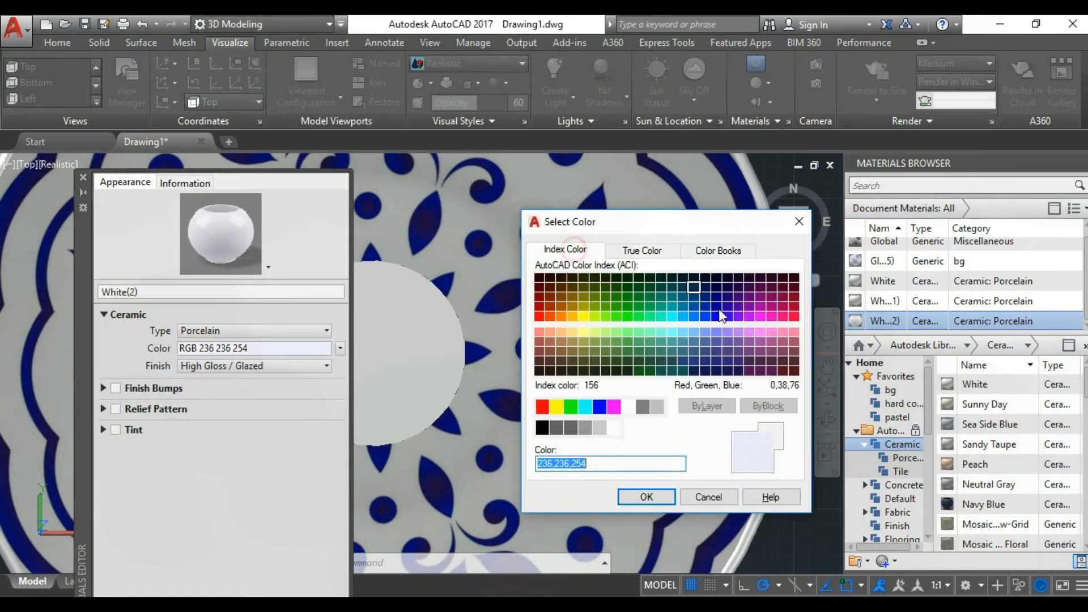
{"action": "left_click", "coordinate": [720, 302]}
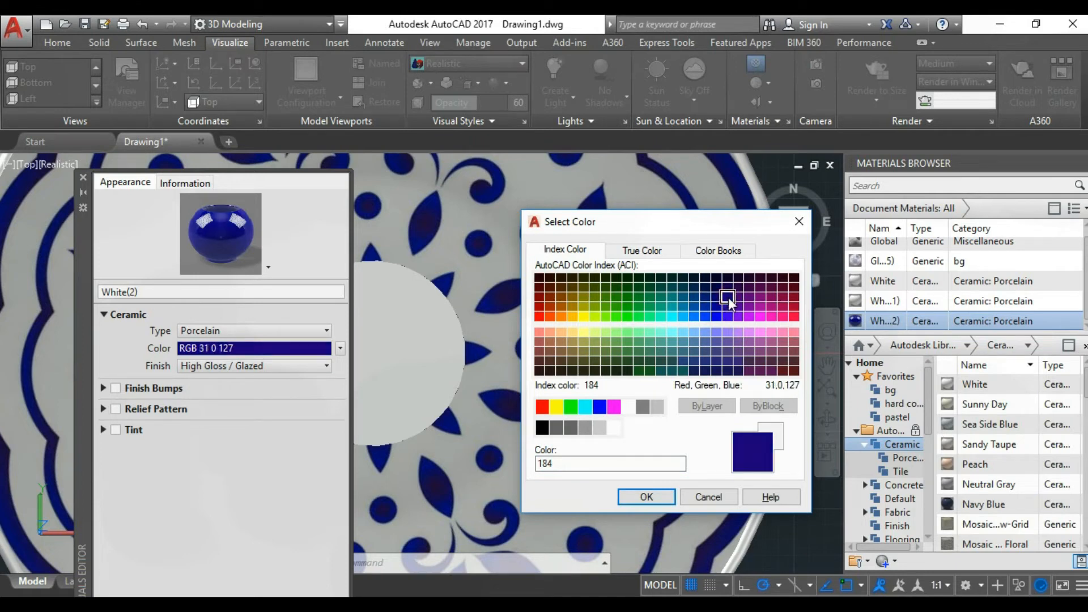
{"action": "left_click", "coordinate": [728, 308]}
{"action": "left_click", "coordinate": [716, 299]}
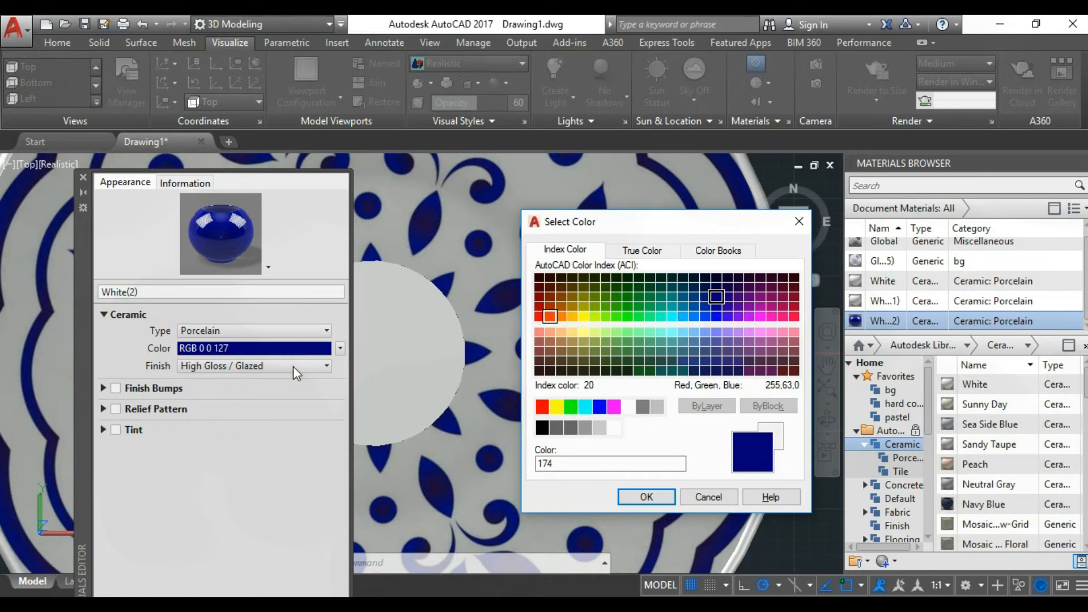
{"action": "left_click", "coordinate": [646, 497]}
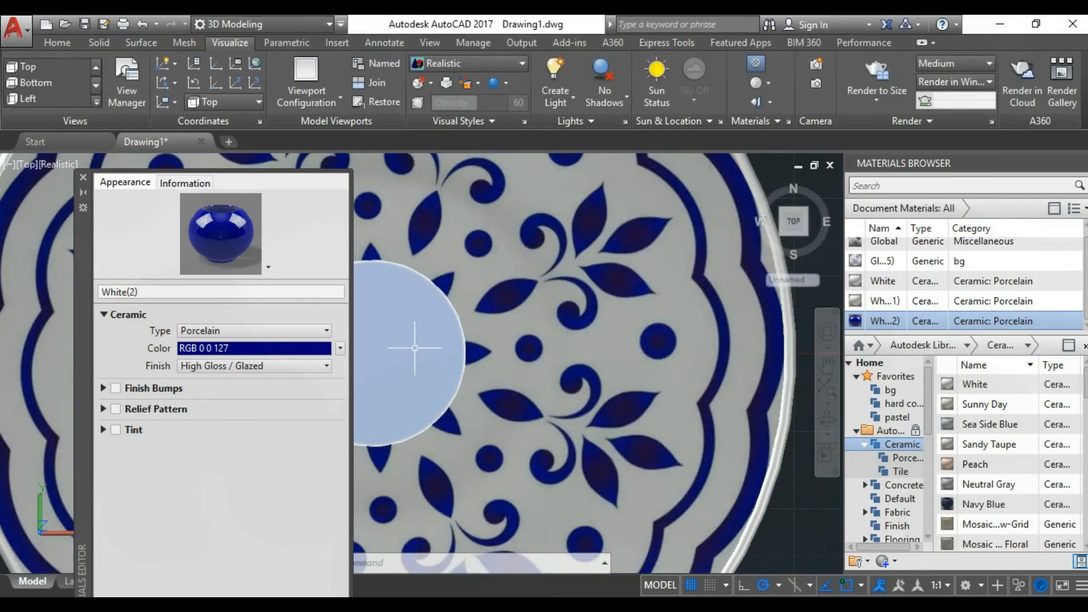
Step: Close the material's settings and assign the dark blue porcelain to the plate's central disc
{"action": "left_click", "coordinate": [83, 183]}
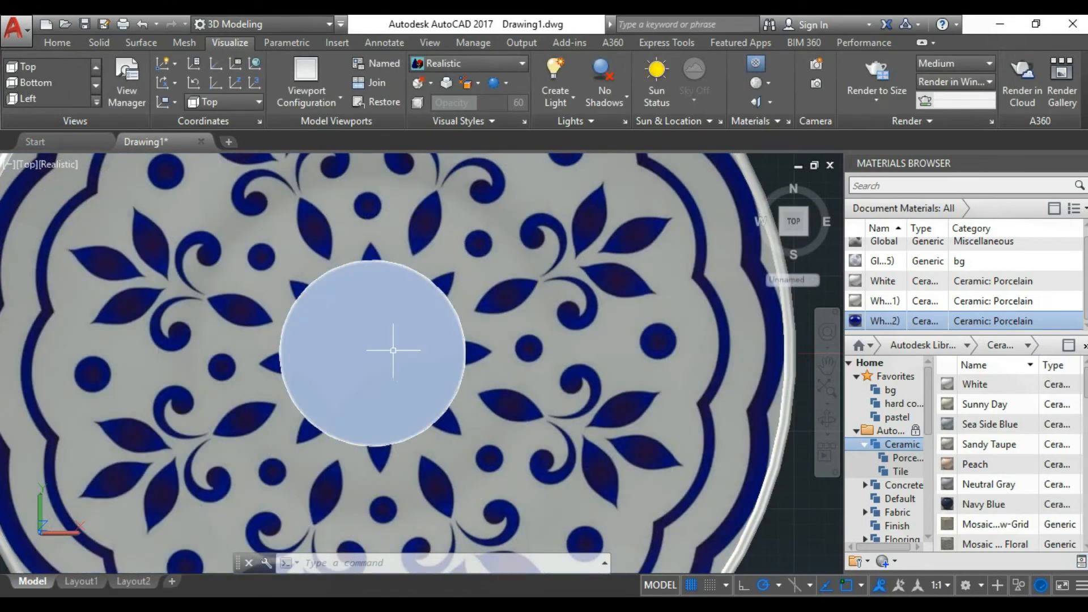
{"action": "left_click", "coordinate": [393, 350]}
{"action": "left_click", "coordinate": [882, 322]}
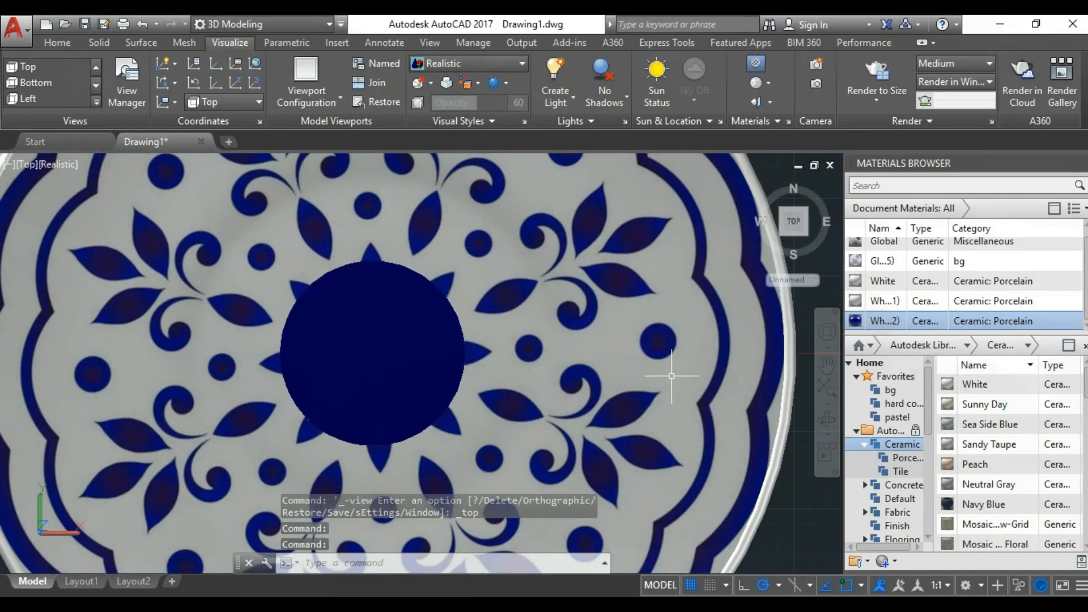
Step: Orbit around the plate to examine its patterned face, blue centre and rim from several angles
{"action": "scroll", "coordinate": [671, 376], "scroll_direction": "down", "scroll_amount": 5}
{"action": "left_click", "coordinate": [827, 419]}
{"action": "left_click_drag", "start_coordinate": [709, 403], "coordinate": [687, 290]}
{"action": "scroll", "coordinate": [587, 428], "scroll_direction": "up", "scroll_amount": 5}
{"action": "left_click_drag", "start_coordinate": [578, 433], "coordinate": [472, 432]}
{"action": "scroll", "coordinate": [472, 432], "scroll_direction": "down", "scroll_amount": 1}
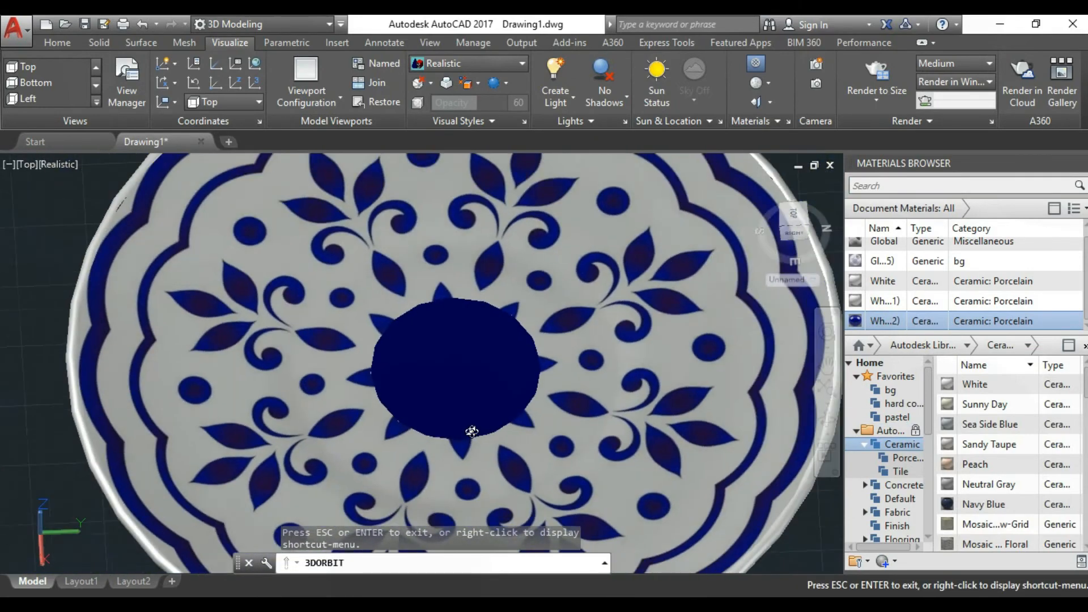
{"action": "scroll", "coordinate": [472, 432], "scroll_direction": "down", "scroll_amount": 5}
{"action": "left_click_drag", "start_coordinate": [644, 486], "coordinate": [515, 372]}
{"action": "scroll", "coordinate": [517, 427], "scroll_direction": "up", "scroll_amount": 4}
{"action": "scroll", "coordinate": [513, 382], "scroll_direction": "down", "scroll_amount": 4}
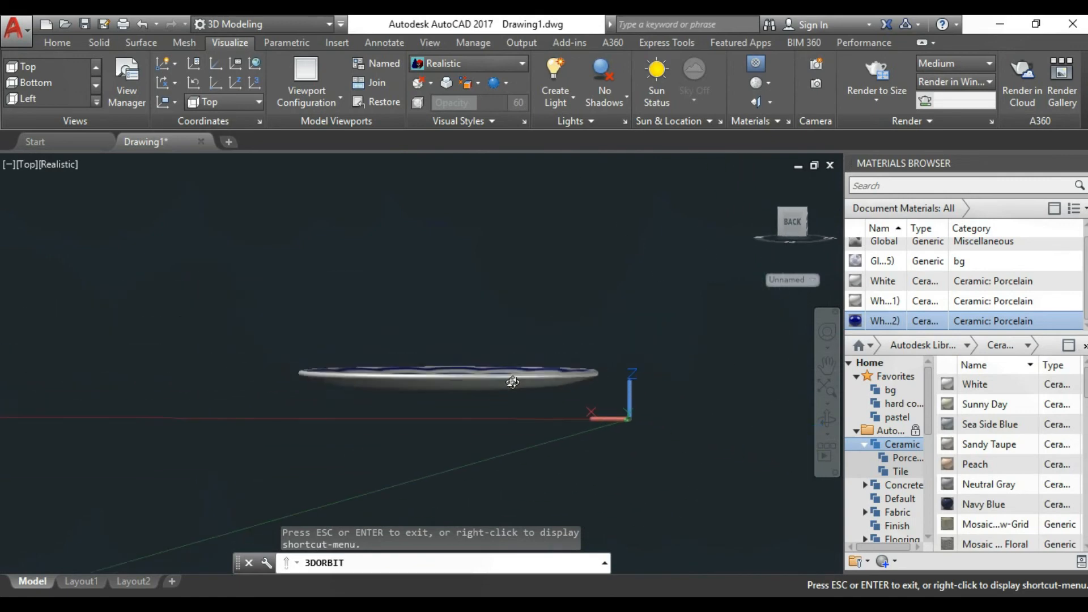
{"action": "left_click_drag", "start_coordinate": [515, 335], "coordinate": [487, 385]}
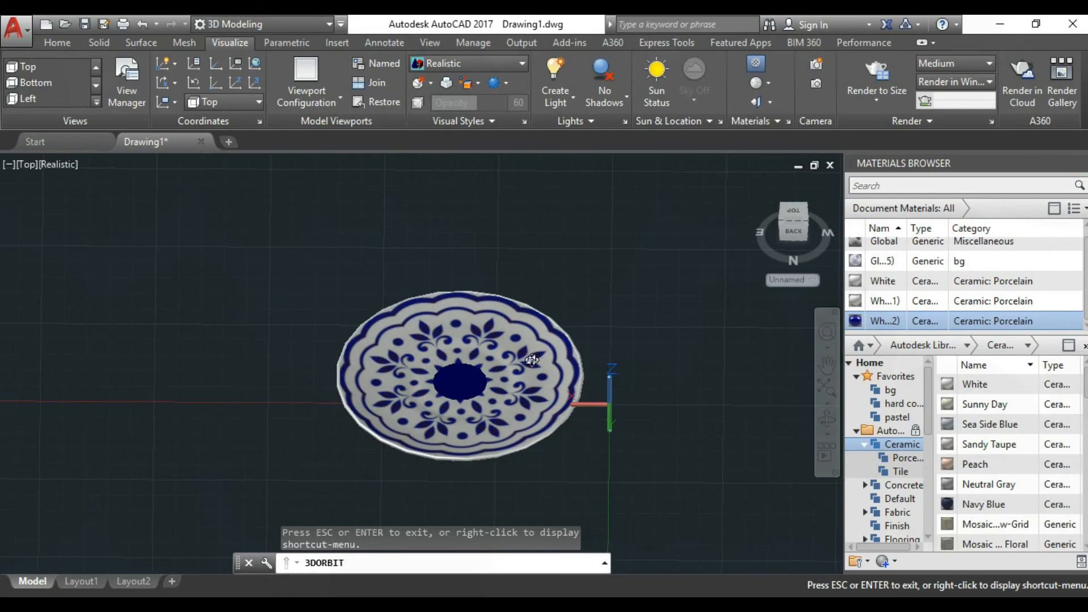
{"action": "scroll", "coordinate": [532, 360], "scroll_direction": "up", "scroll_amount": 2}
{"action": "key", "text": "Escape"}
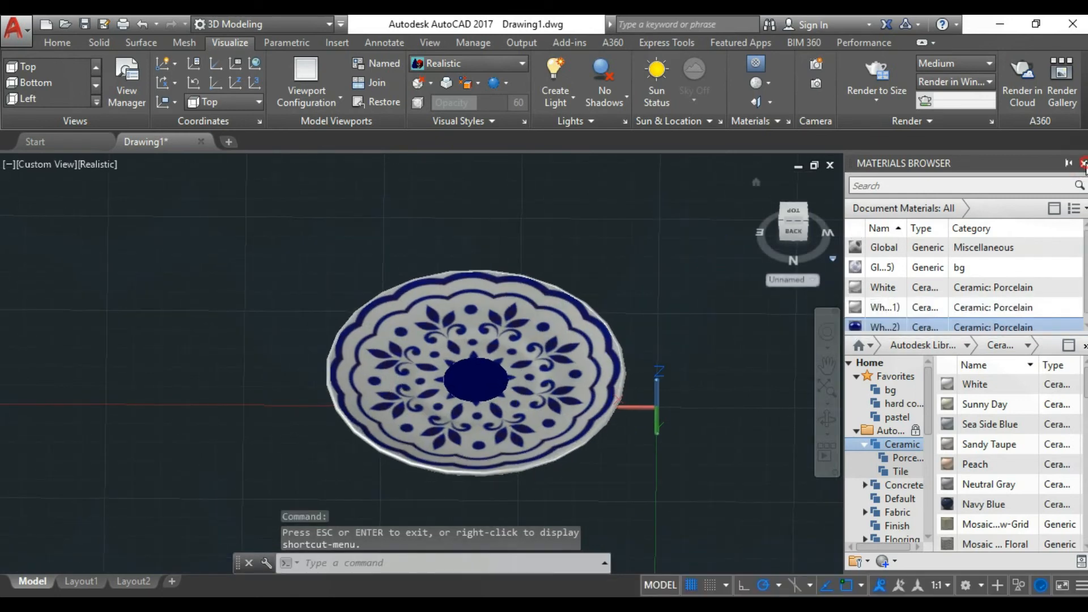
Step: Close the Materials Browser and orbit the finished plate in the enlarged viewport
{"action": "left_click", "coordinate": [1084, 163]}
{"action": "key", "text": "Return"}
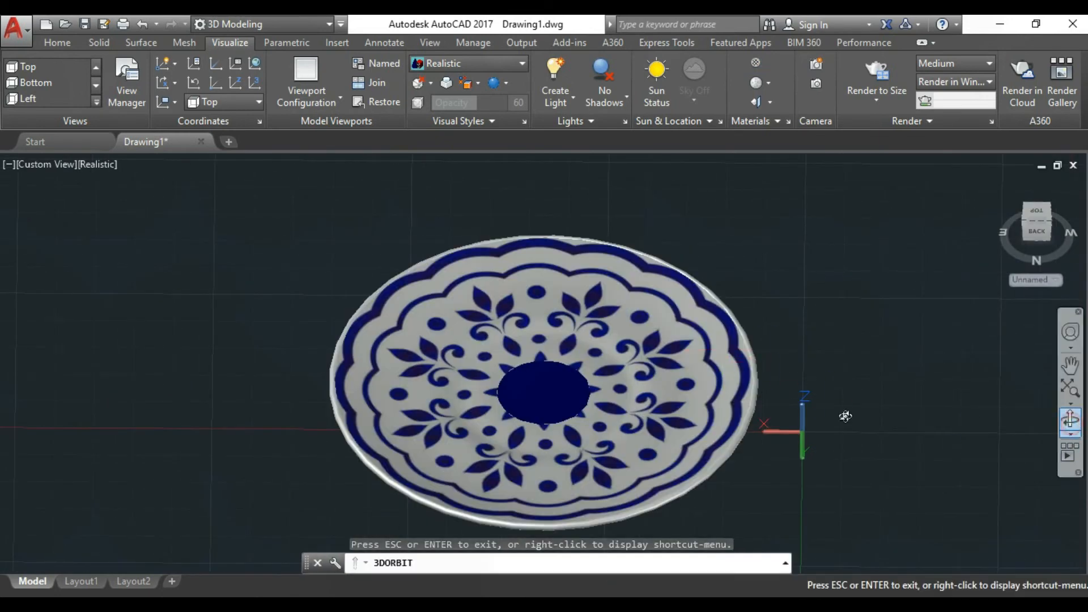
{"action": "left_click_drag", "start_coordinate": [845, 416], "coordinate": [636, 412]}
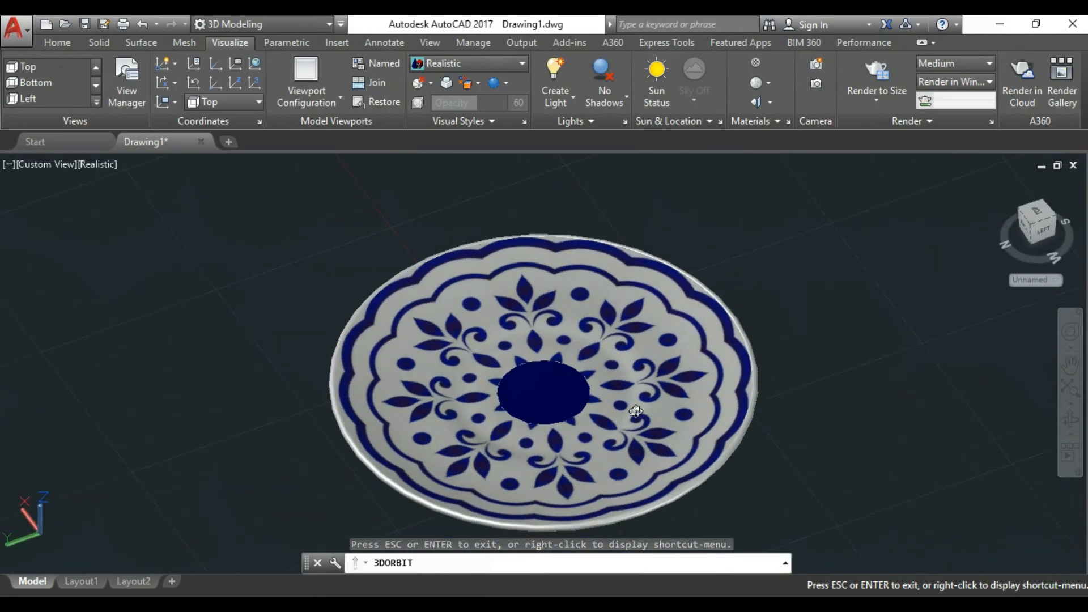
{"action": "mouse_move", "coordinate": [617, 373]}
{"action": "left_mouse_down"}
{"action": "mouse_move", "coordinate": [777, 382]}
{"action": "mouse_move", "coordinate": [720, 406]}
{"action": "mouse_move", "coordinate": [544, 390]}
{"action": "mouse_move", "coordinate": [584, 407]}
{"action": "left_mouse_up"}
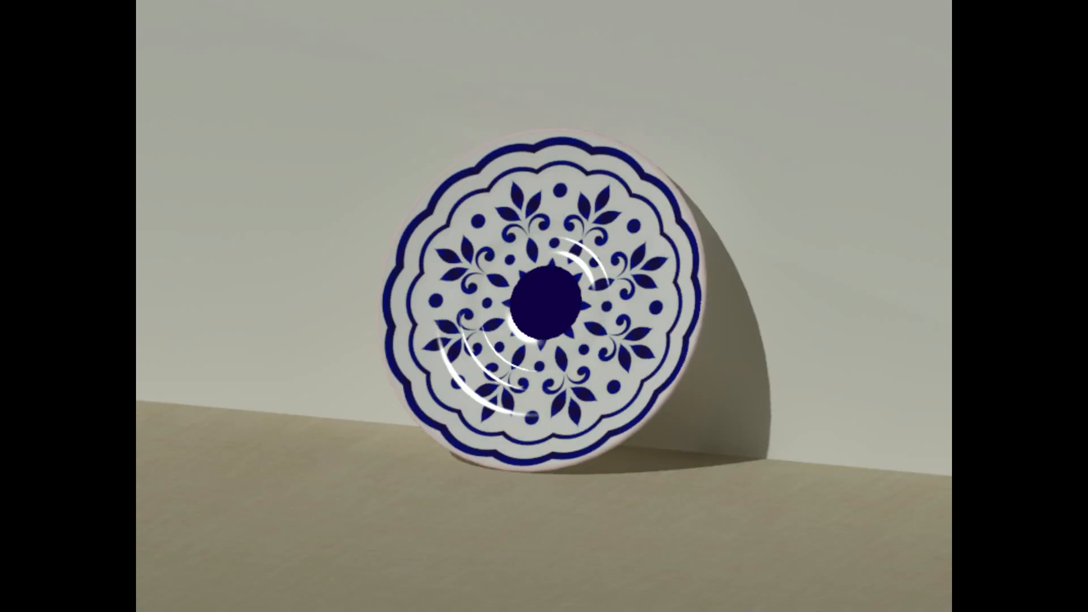